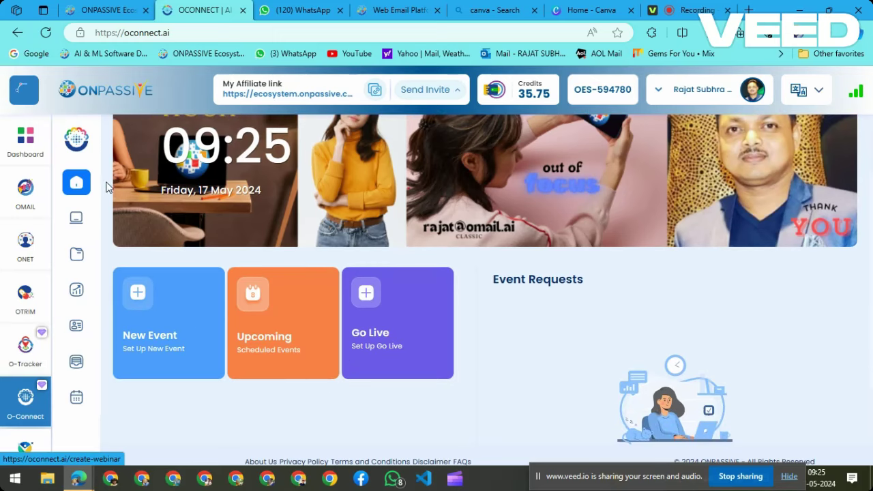
# Open the list of scheduled events and examine the details and available actions of the Op Hamri Nayi Pehchaan webinar
pyautogui.click(77, 219)
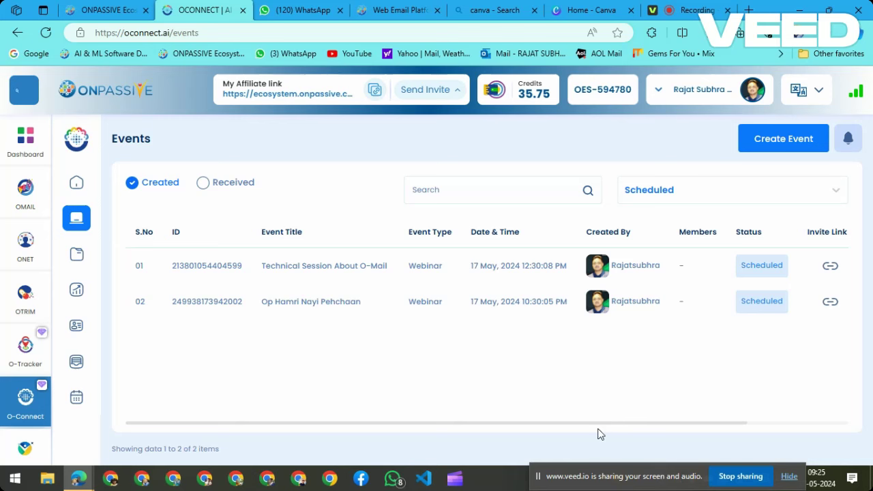
pyautogui.moveTo(600, 428); pyautogui.dragTo(771, 441)
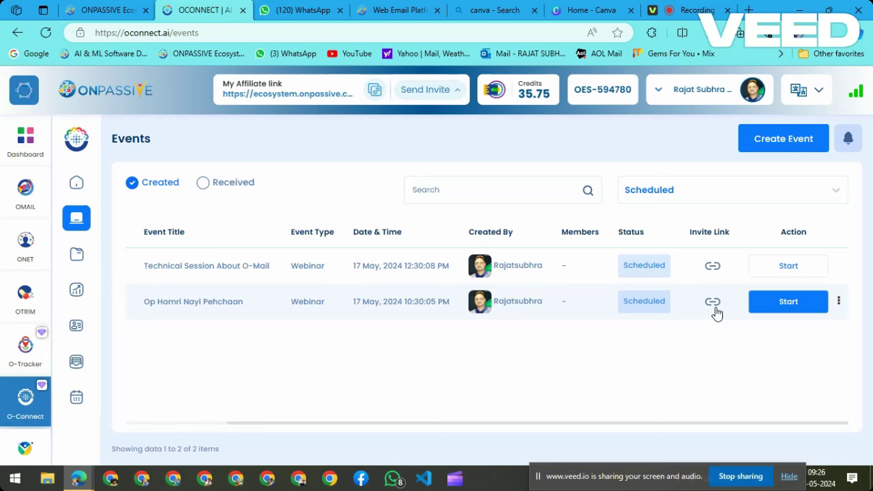
pyautogui.click(839, 302)
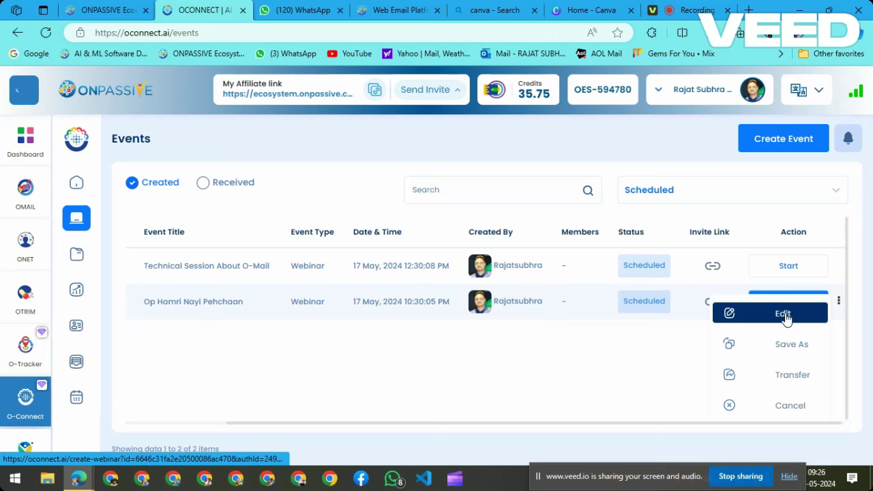
pyautogui.click(259, 344)
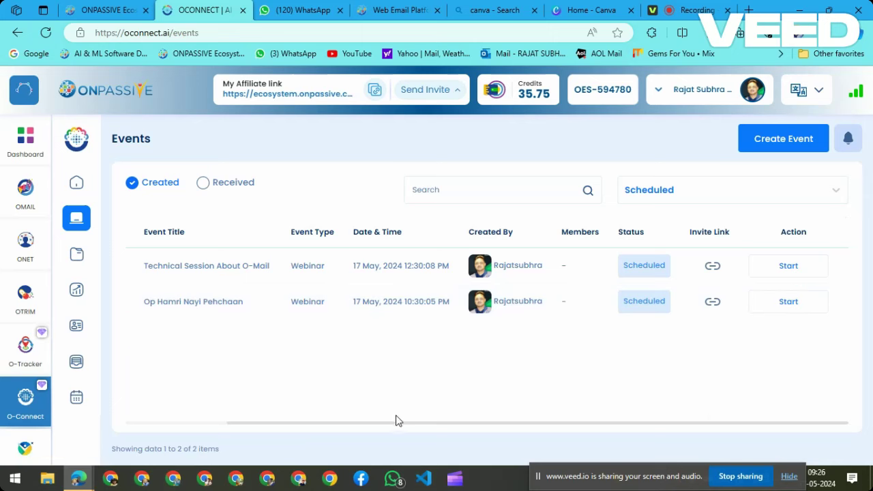
pyautogui.moveTo(400, 427); pyautogui.dragTo(292, 425)
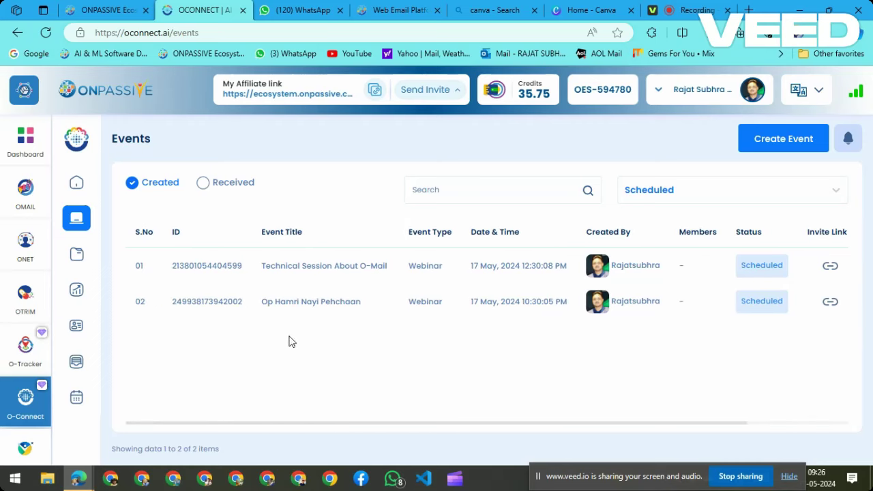
pyautogui.moveTo(261, 302); pyautogui.dragTo(368, 307)
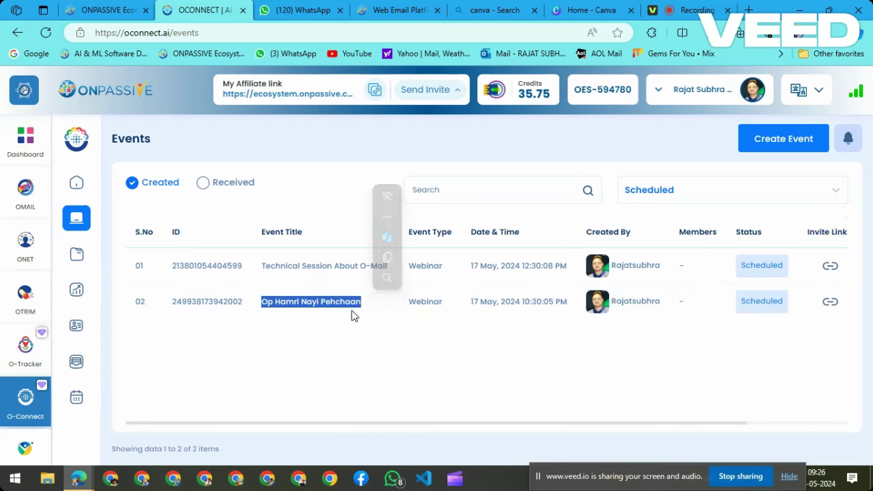
pyautogui.click(341, 335)
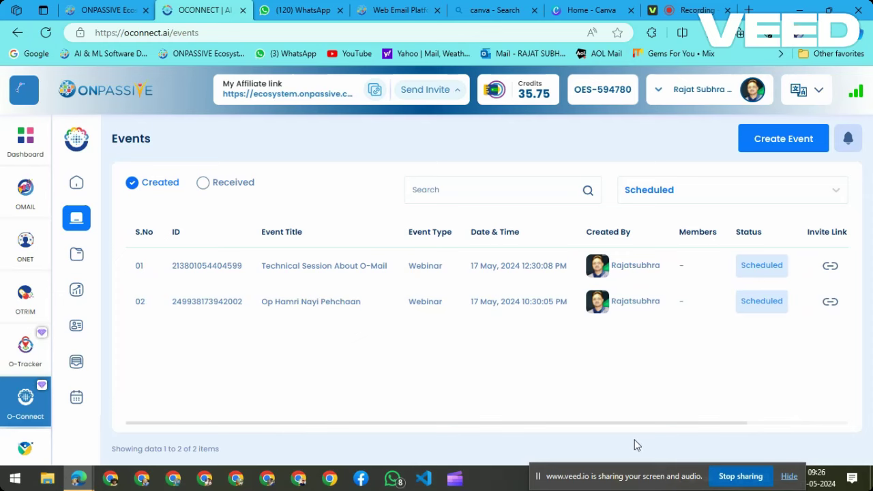
pyautogui.moveTo(603, 427); pyautogui.dragTo(800, 427)
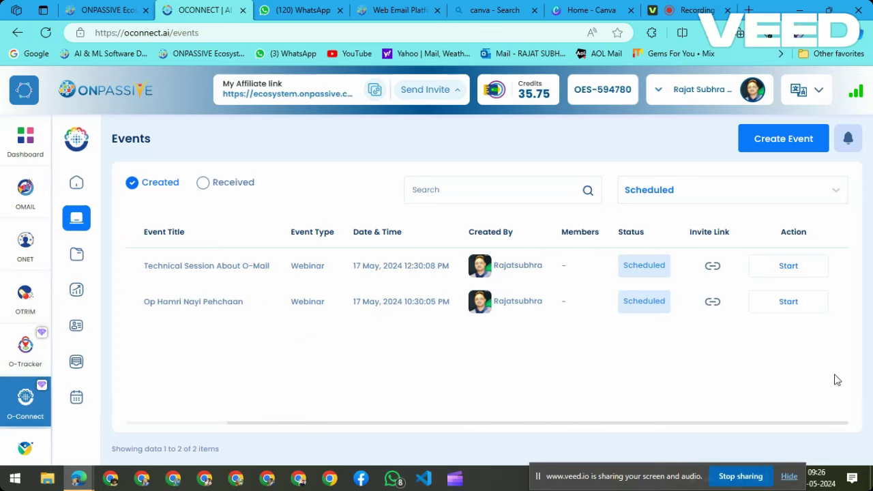
pyautogui.click(838, 304)
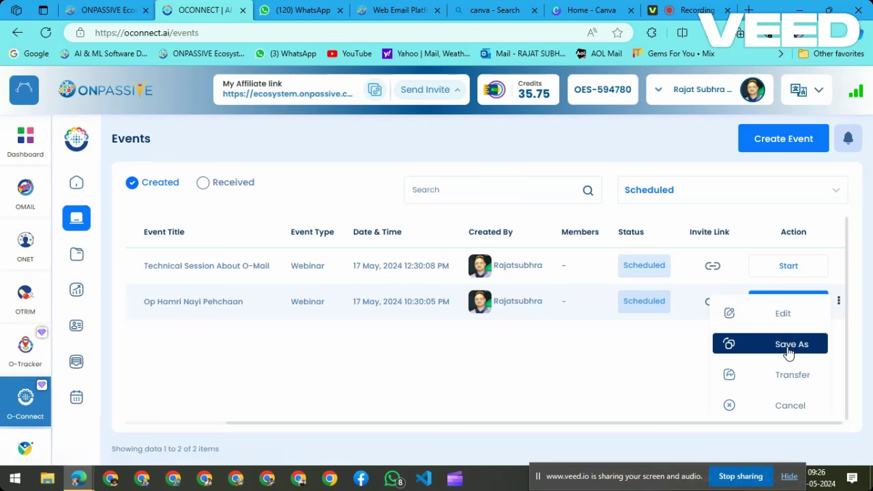
pyautogui.click(710, 397)
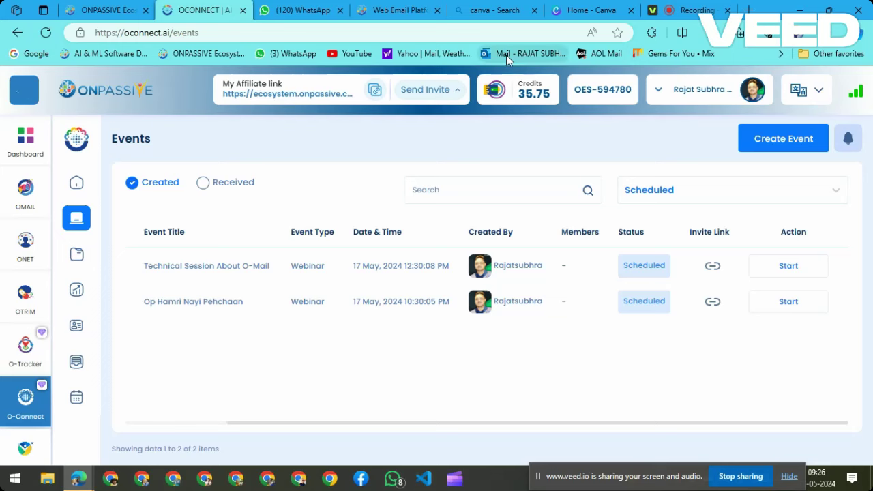
# Reopen the events list from the home dashboard, filter it to Completed and look through the finished events' details
pyautogui.click(76, 182)
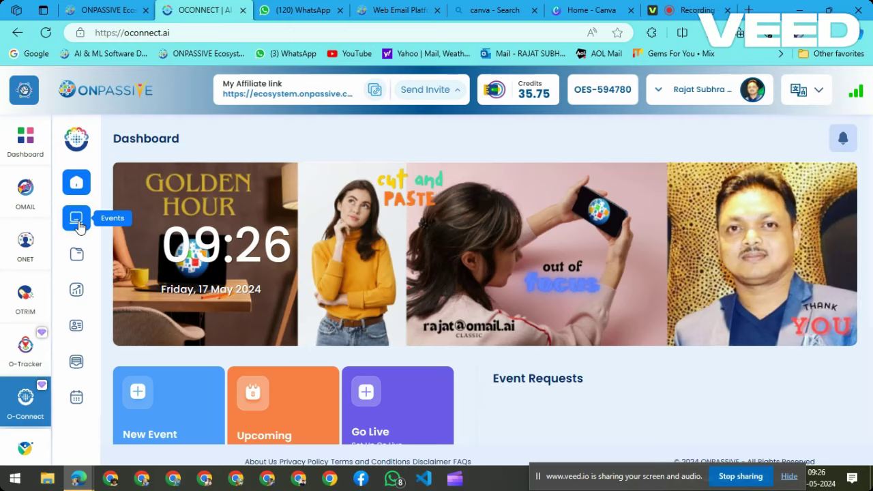
pyautogui.click(79, 222)
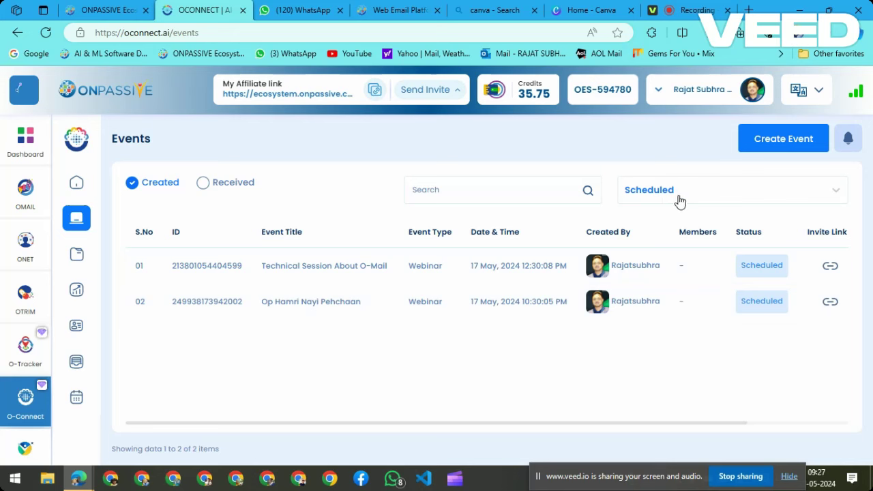
pyautogui.click(837, 195)
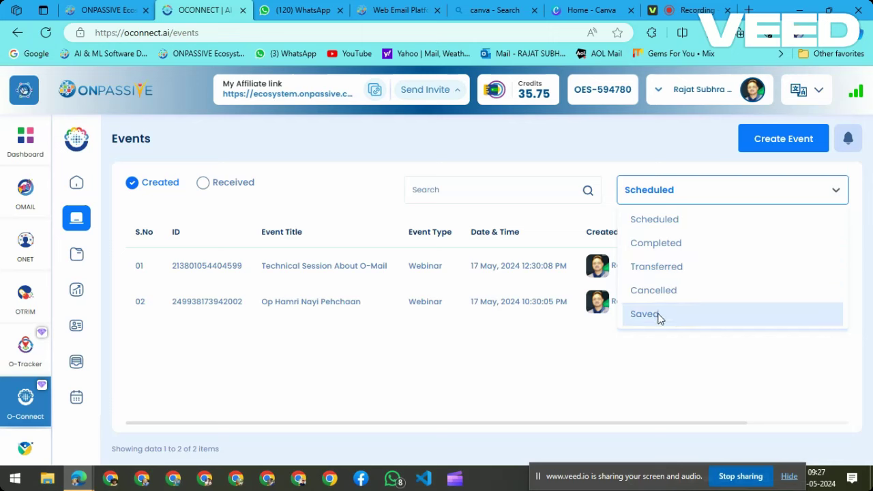
pyautogui.click(666, 246)
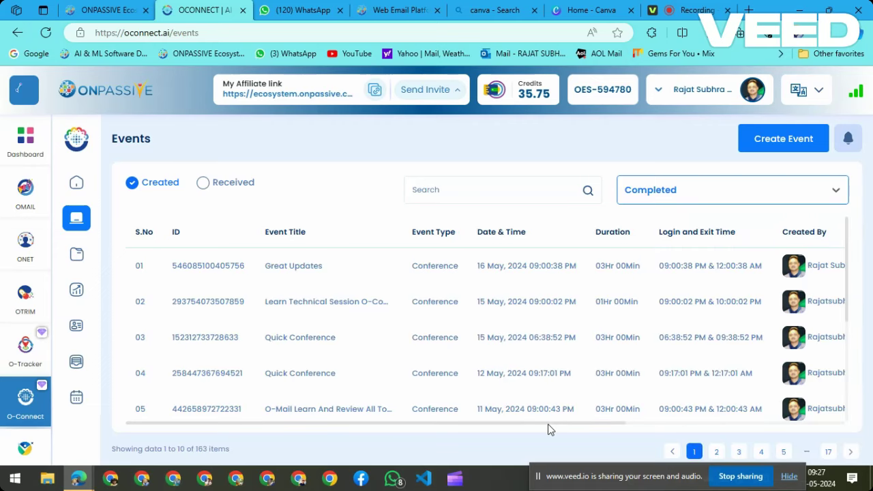
pyautogui.moveTo(549, 423); pyautogui.dragTo(833, 429)
pyautogui.scroll(-1, 663, 336)
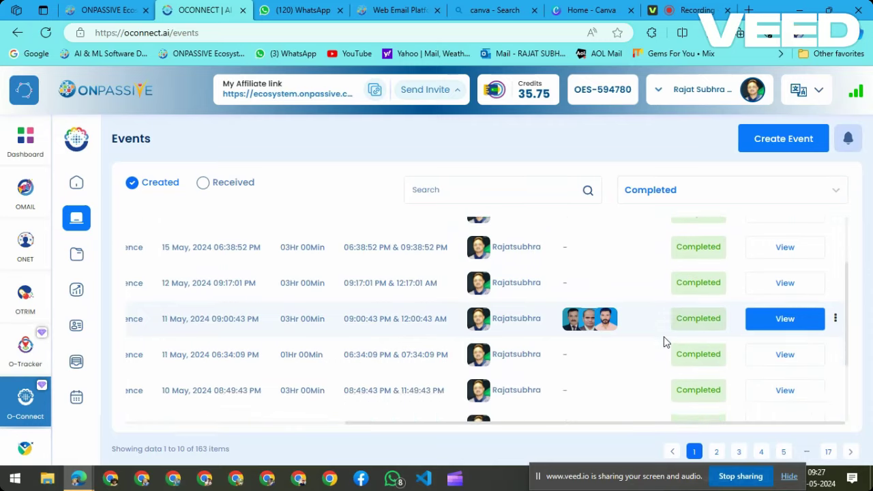
pyautogui.scroll(-3, 663, 336)
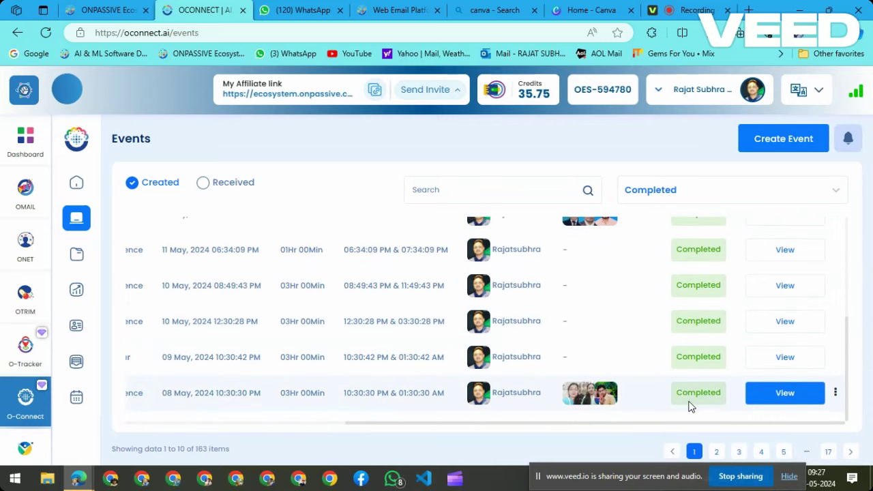
pyautogui.scroll(4, 598, 357)
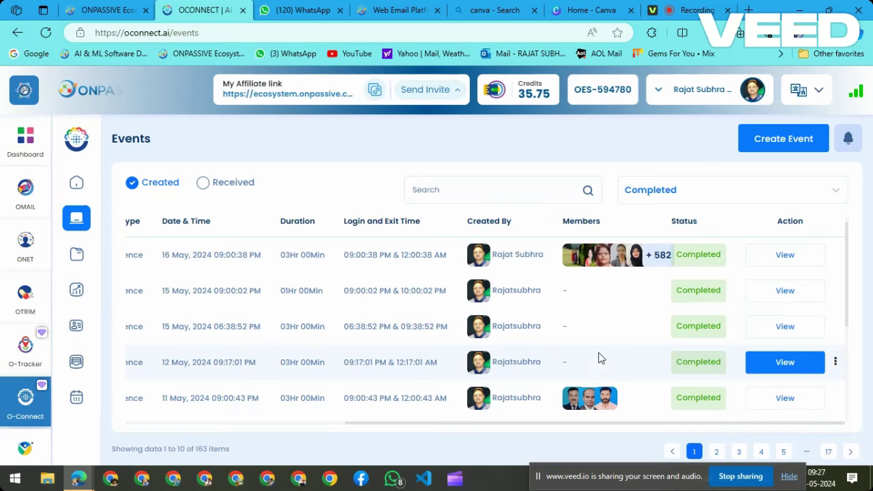
pyautogui.scroll(1, 709, 383)
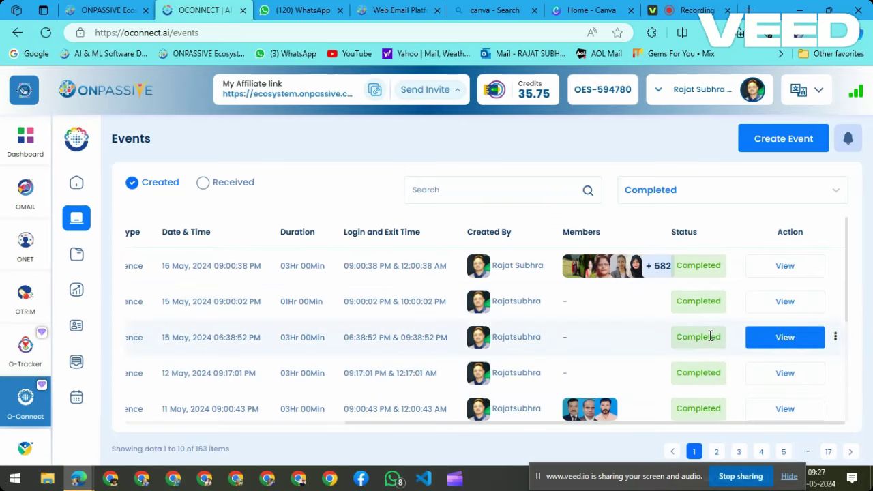
pyautogui.scroll(-3, 672, 331)
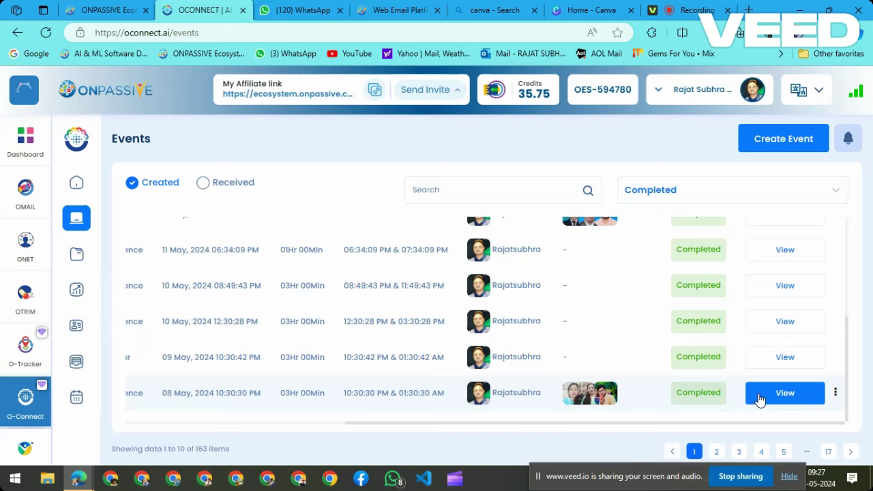
# View the recordings stored for the completed webinar of 09 May 2024, and close its files window
pyautogui.click(787, 357)
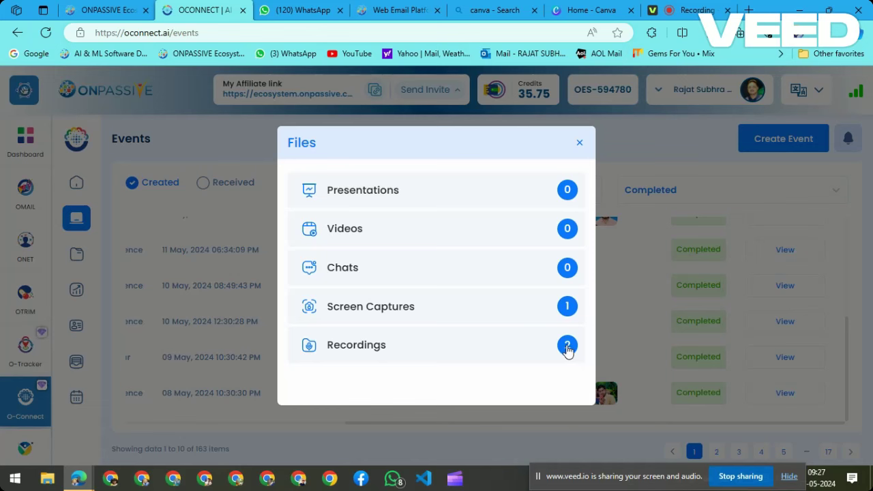
pyautogui.click(567, 347)
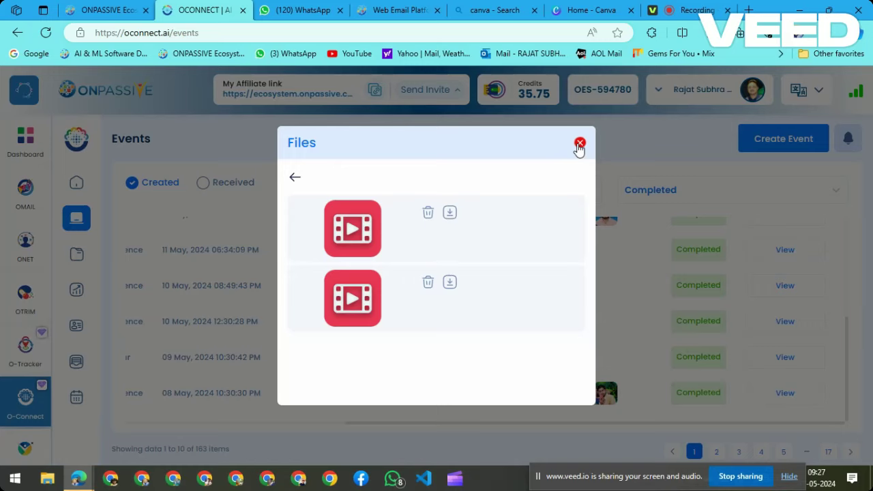
pyautogui.click(578, 145)
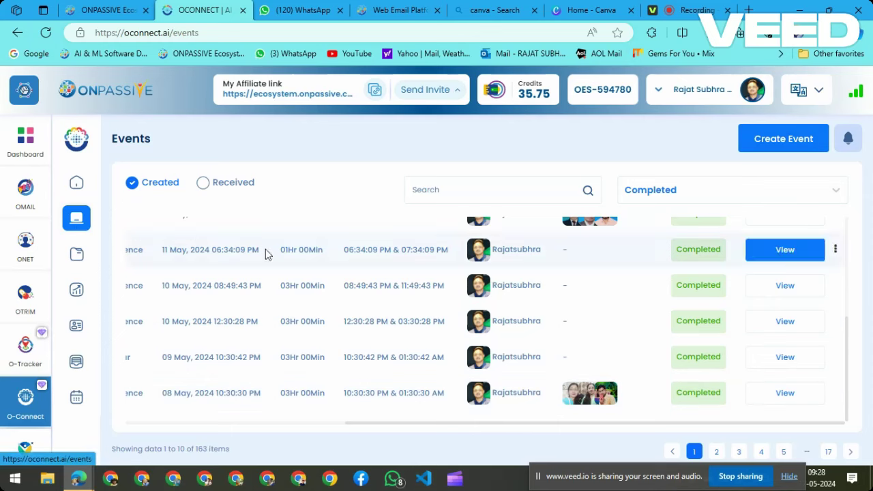
# Return to the home dashboard, reopen the events list and filter it to Completed to reach the action column
pyautogui.click(71, 183)
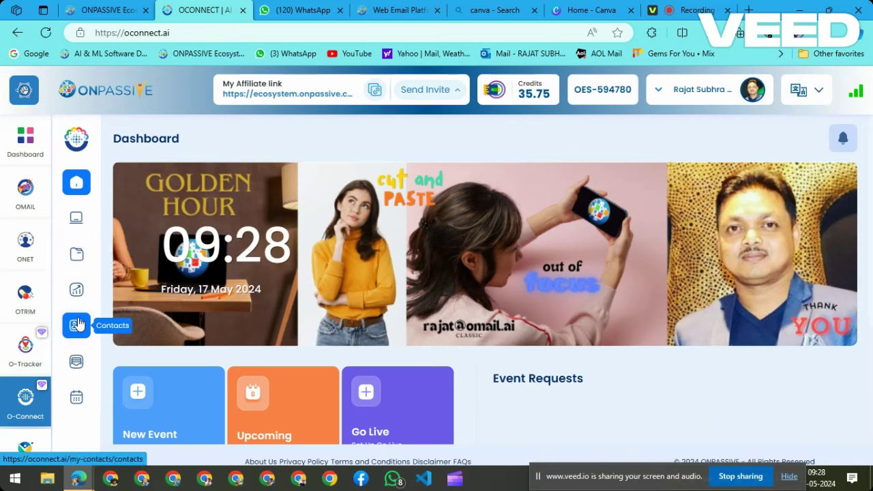
pyautogui.click(79, 222)
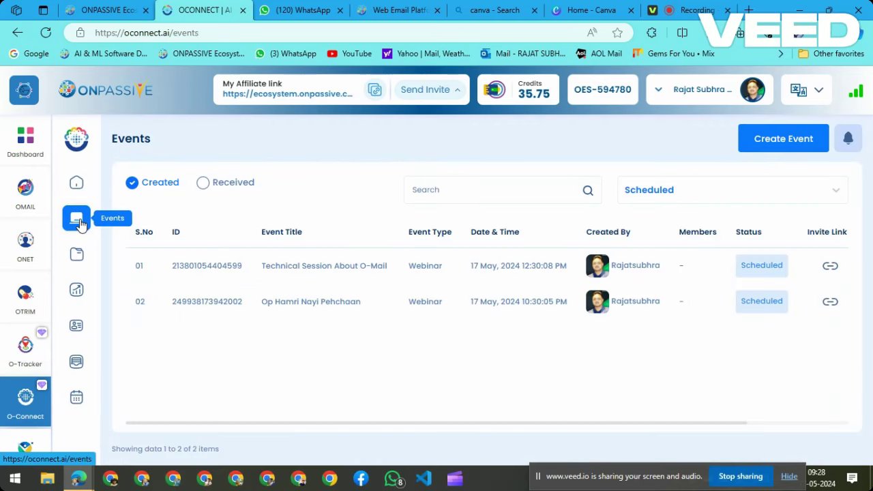
pyautogui.click(811, 200)
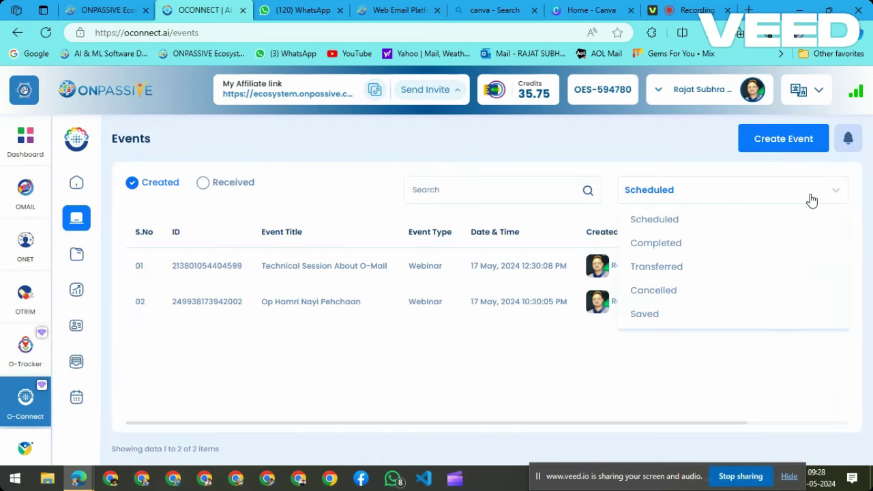
pyautogui.click(676, 244)
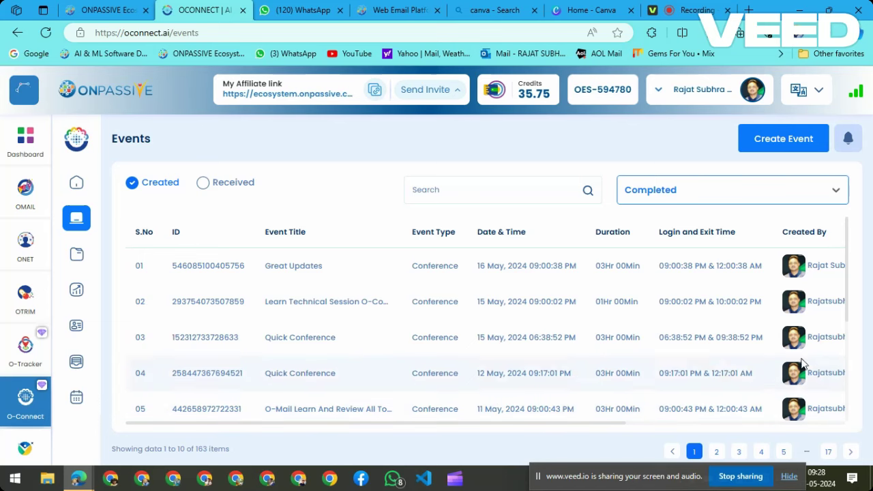
pyautogui.scroll(-3, 771, 352)
pyautogui.scroll(-2, 769, 352)
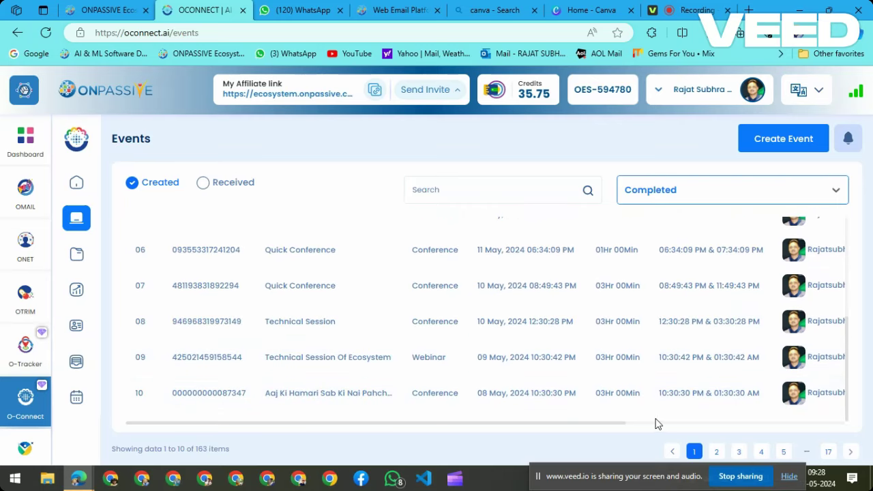
pyautogui.moveTo(615, 424); pyautogui.dragTo(836, 425)
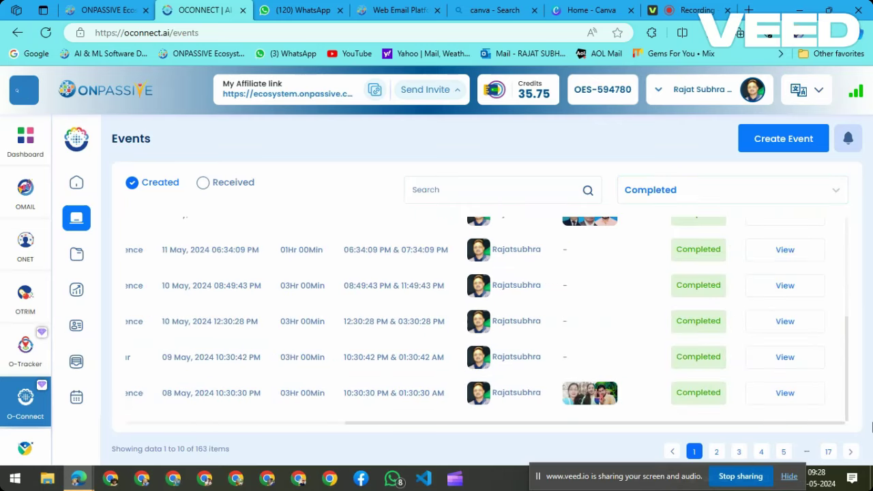
# Open the files of the 09 May 2024 webinar again, check its recordings and close the window
pyautogui.click(794, 358)
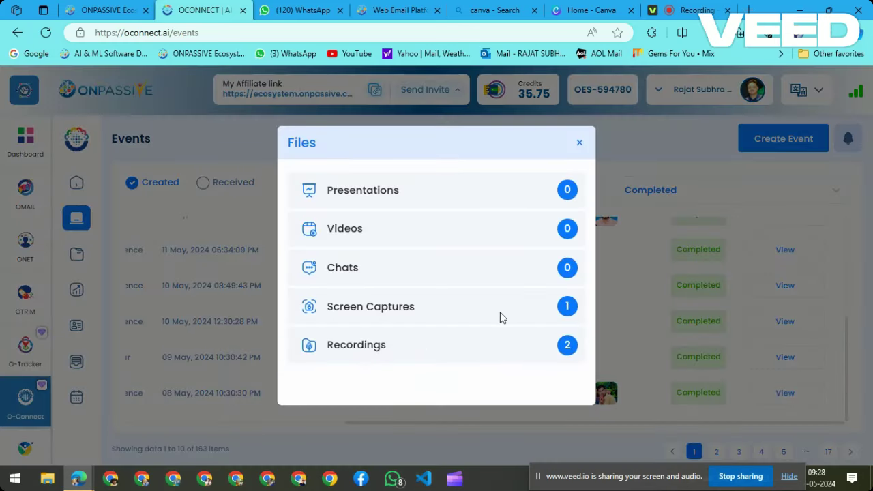
pyautogui.click(567, 348)
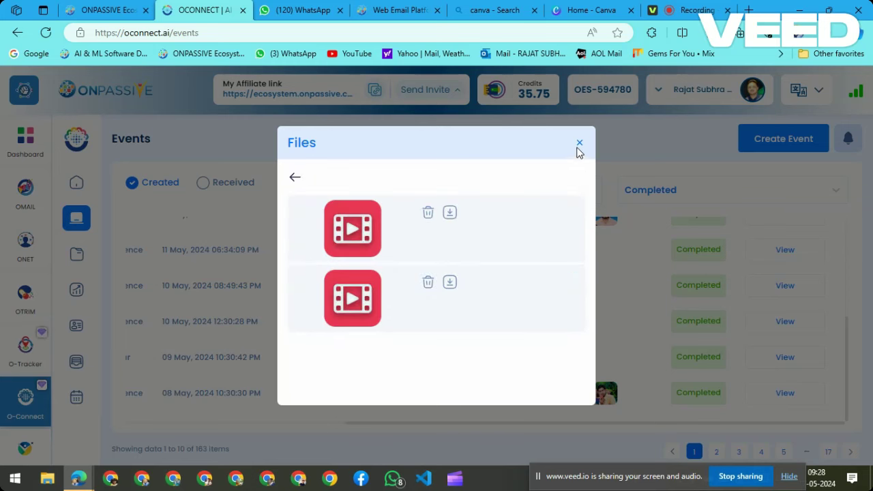
pyautogui.click(579, 144)
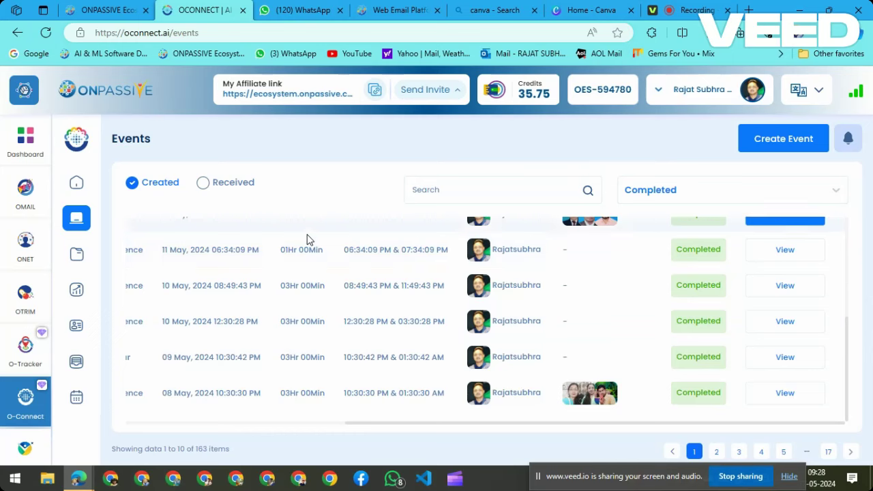
# Open the library of uploaded files, preview BRIGHT Future INDIA (3).Png and close the preview
pyautogui.click(77, 256)
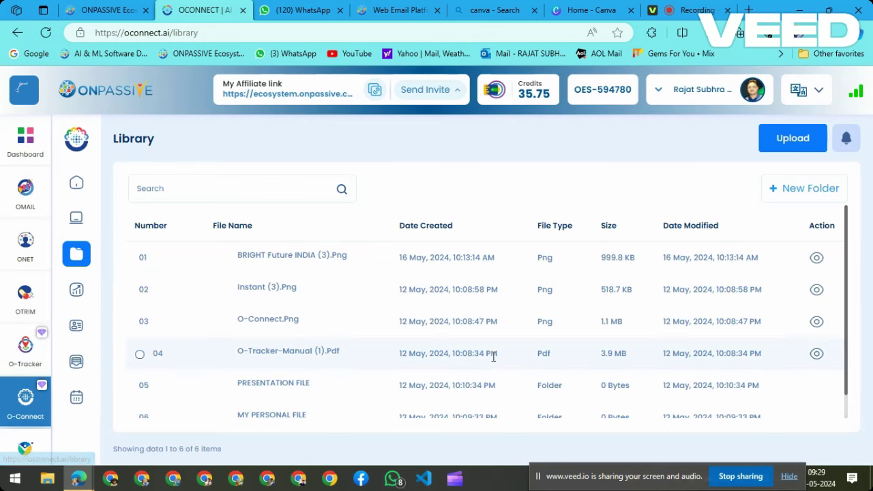
pyautogui.scroll(-1, 373, 378)
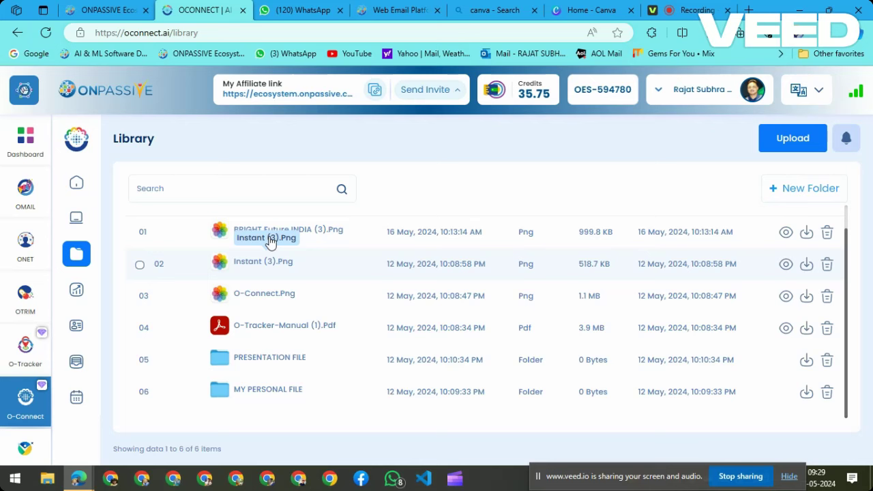
pyautogui.click(786, 233)
pyautogui.click(819, 102)
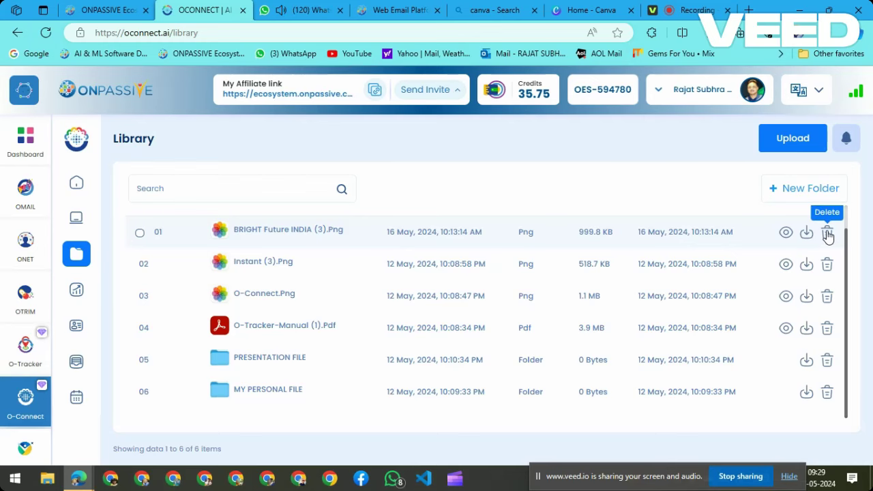
# Permanently delete the files BRIGHT Future INDIA (3).Png, Instant (3).Png, O-Connect.Png and O-Tracker-Manual (1).Pdf from the library
pyautogui.click(828, 235)
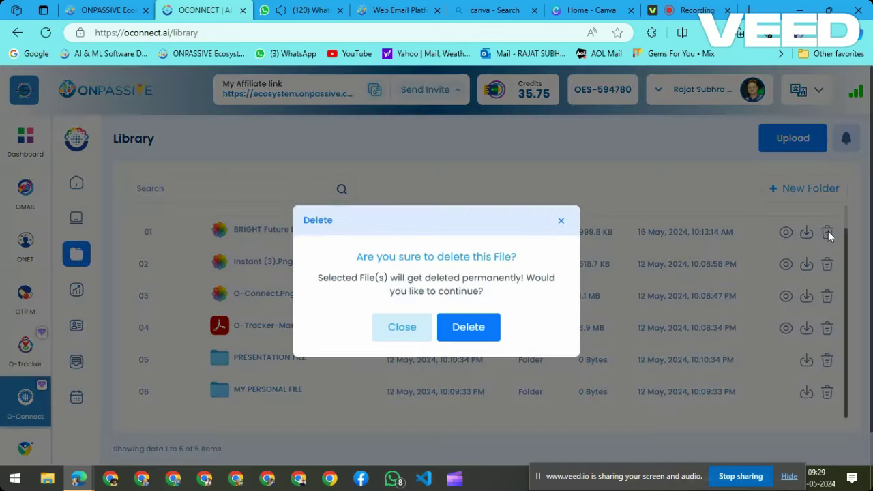
pyautogui.click(469, 332)
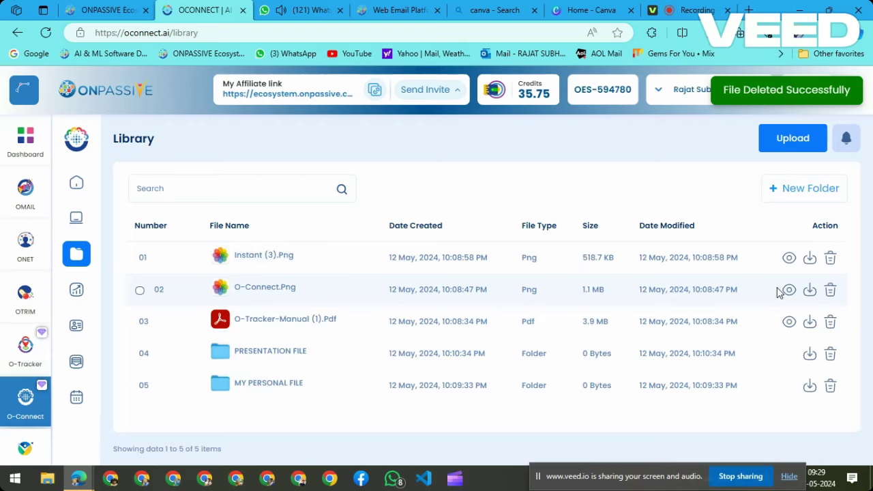
pyautogui.click(830, 258)
pyautogui.click(481, 331)
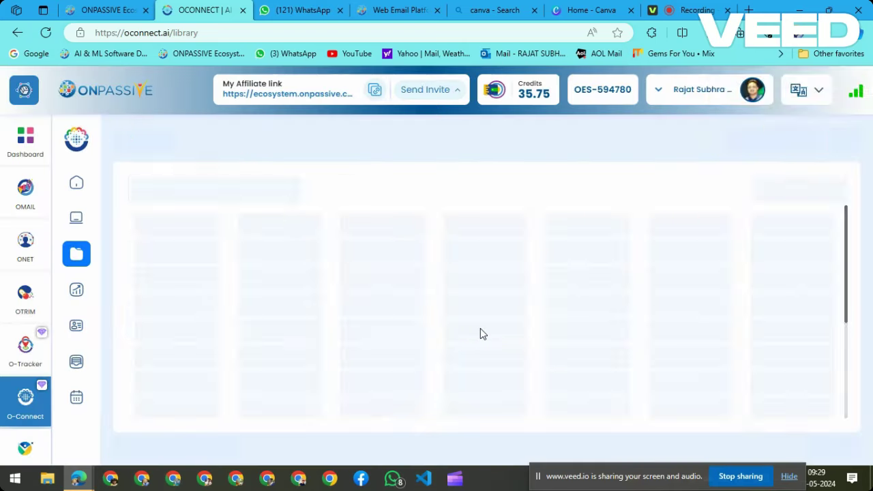
pyautogui.click(830, 260)
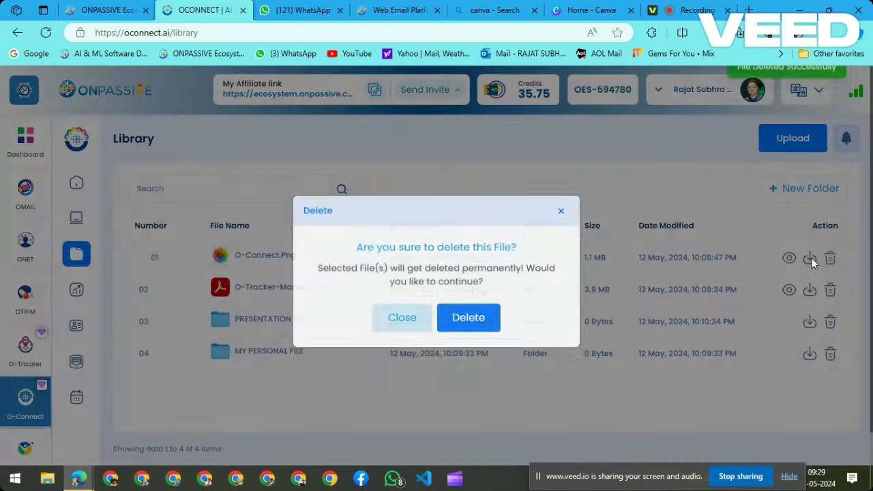
pyautogui.click(479, 331)
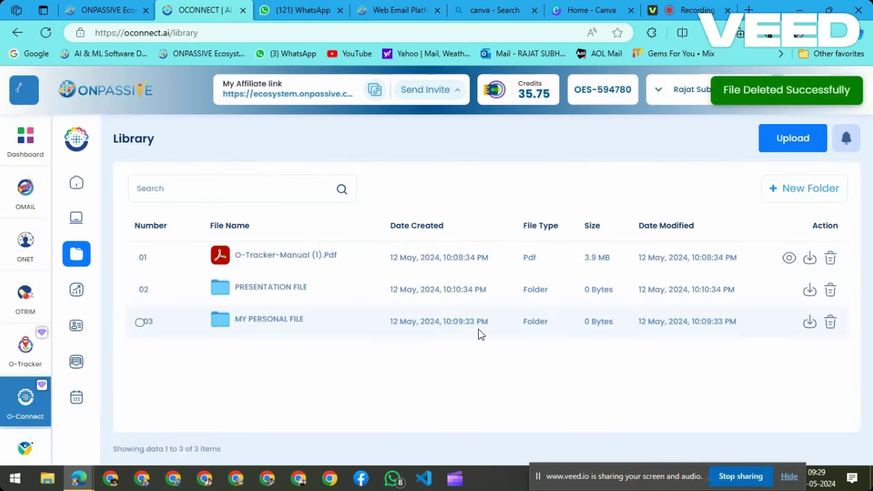
pyautogui.click(831, 259)
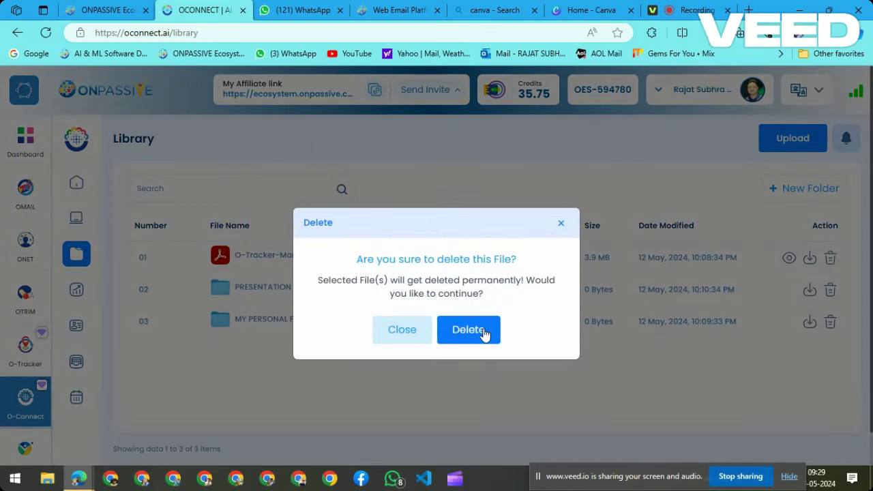
pyautogui.click(481, 332)
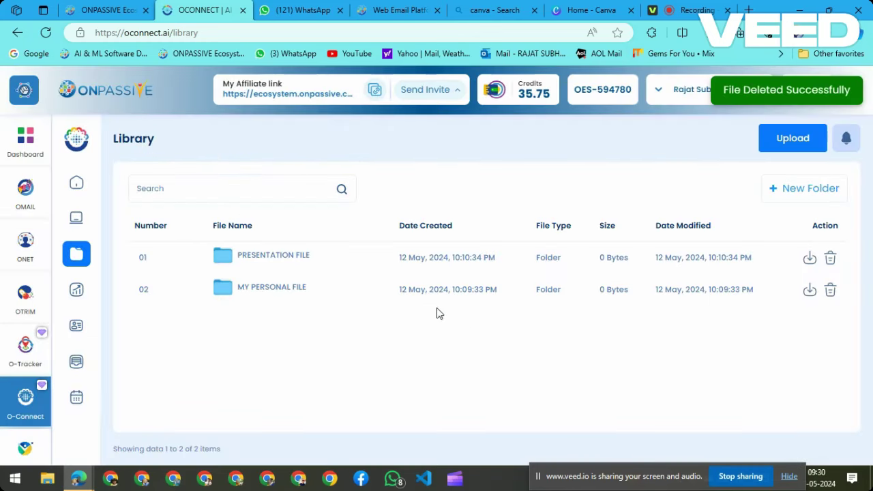
# Permanently delete the PRESENTATION FILE and MY PERSONAL FILE folders from the library
pyautogui.click(830, 258)
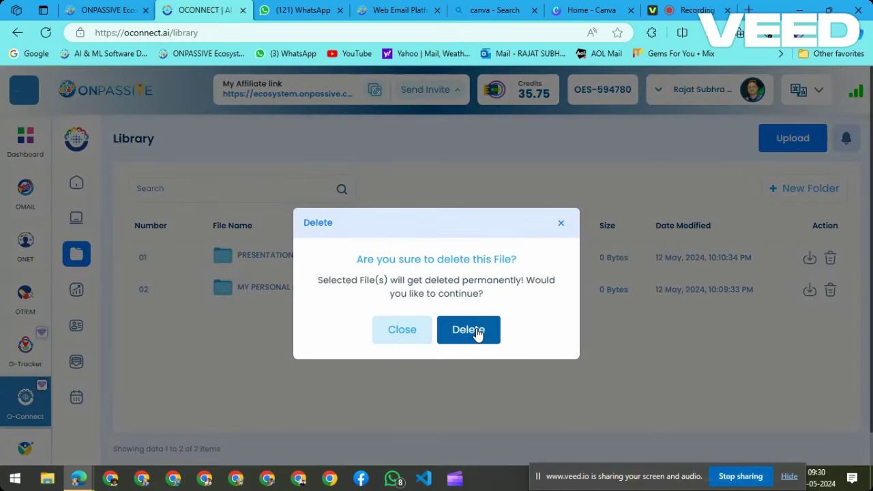
pyautogui.click(477, 331)
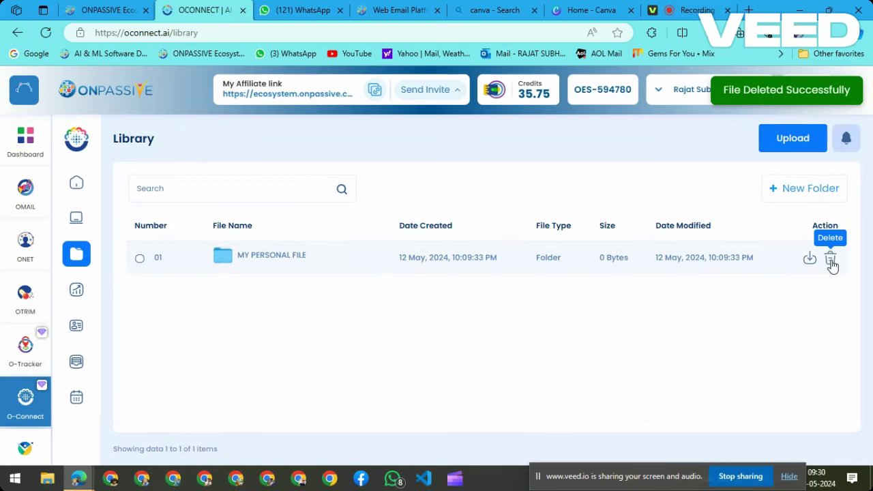
pyautogui.click(831, 260)
pyautogui.click(484, 331)
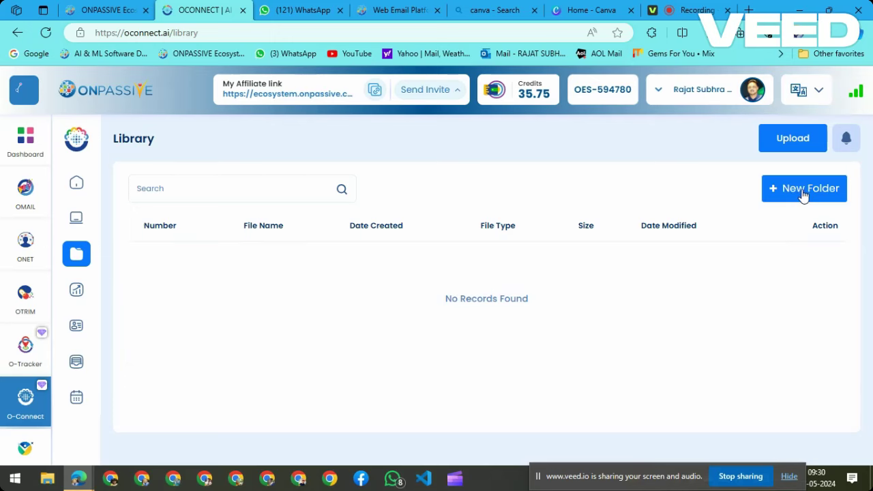
# Upload WhatsApp Image 2024-05-16 at 20.52.16 from Downloads to the library, preview it and close the preview
pyautogui.click(788, 139)
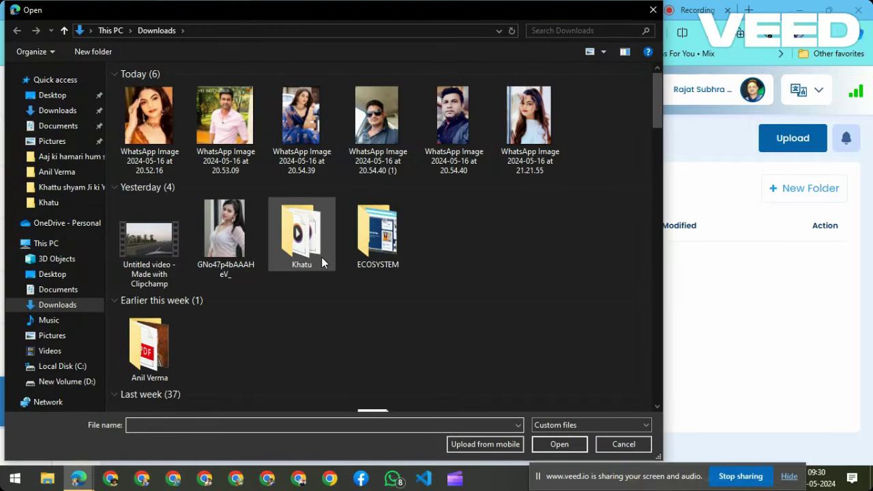
pyautogui.click(157, 137)
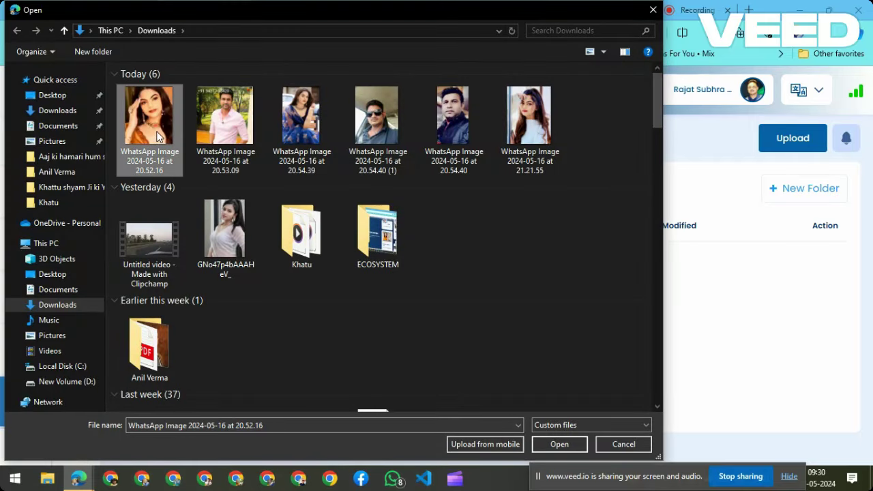
pyautogui.click(558, 444)
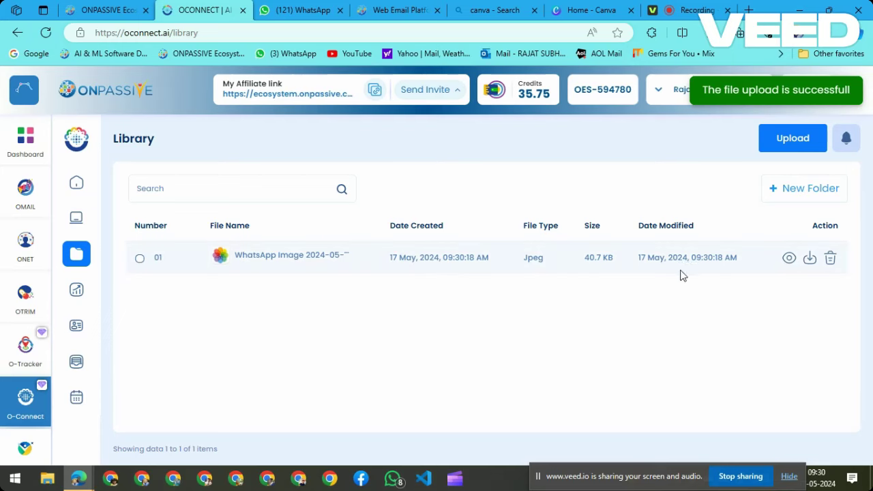
pyautogui.click(790, 258)
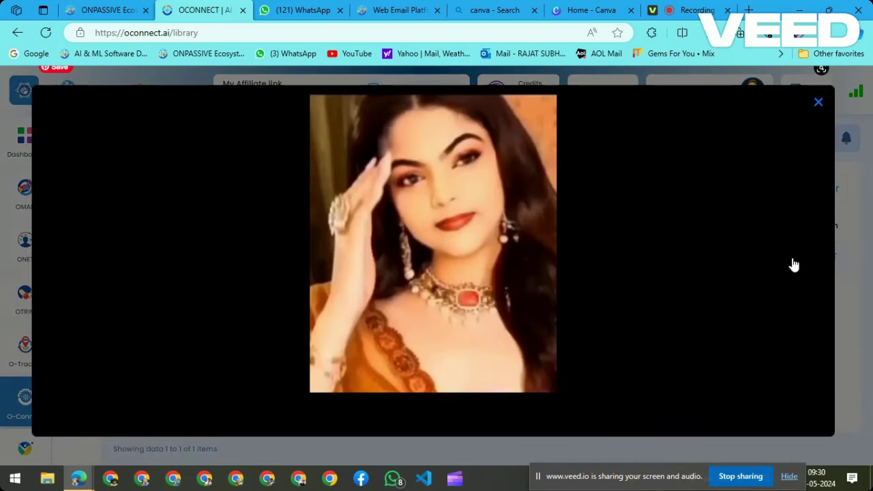
pyautogui.click(819, 104)
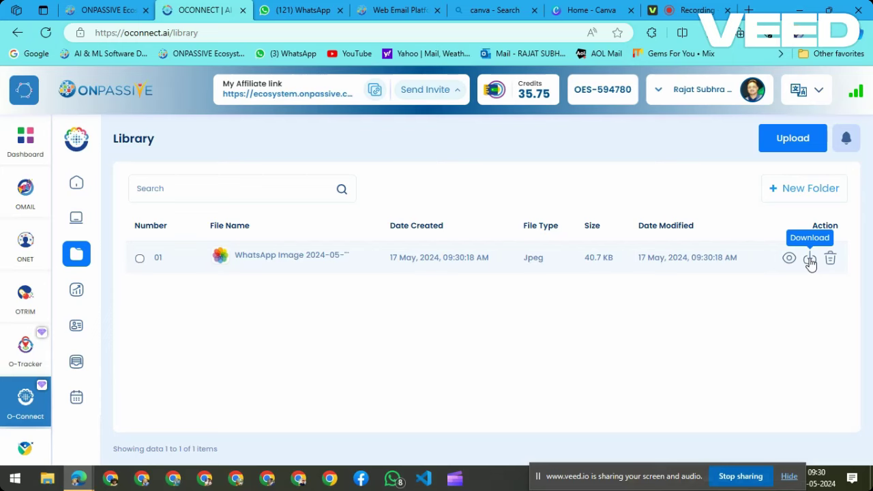
# Upload WhatsApp Image 2024-05-16 at 20.53.09 from Downloads to the library
pyautogui.click(781, 138)
pyautogui.click(238, 124)
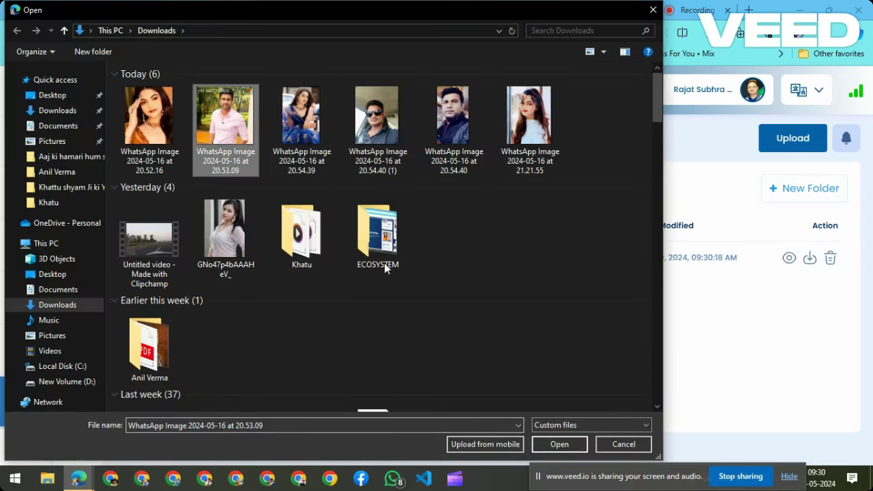
pyautogui.click(551, 443)
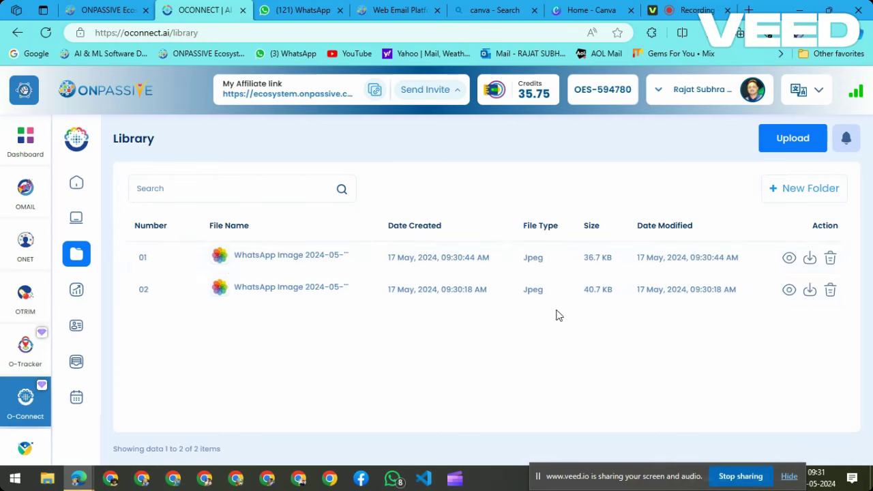
# Create a new library folder named All Members
pyautogui.click(800, 189)
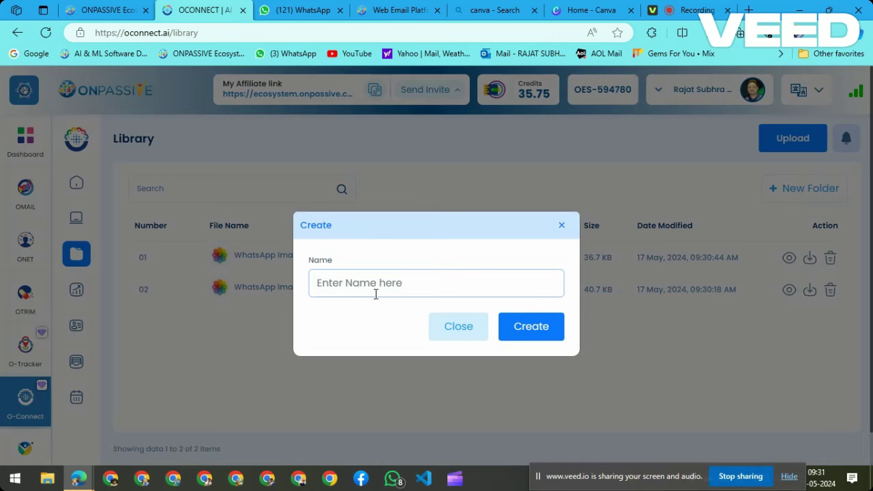
pyautogui.write('All Members')
pyautogui.click(535, 327)
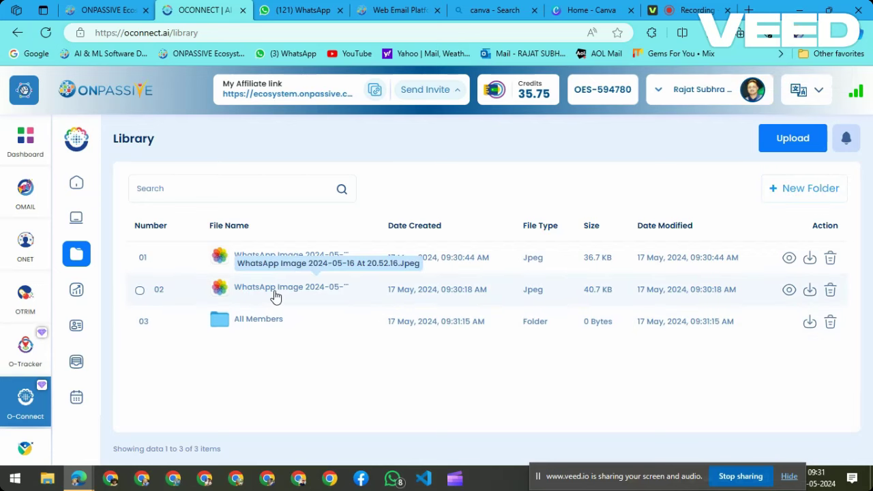
# Try to move WhatsApp Image 2024-05-16 At 20.52.16.Jpeg from the library list into the All Members folder
pyautogui.moveTo(281, 292); pyautogui.dragTo(278, 321)
pyautogui.click(270, 319)
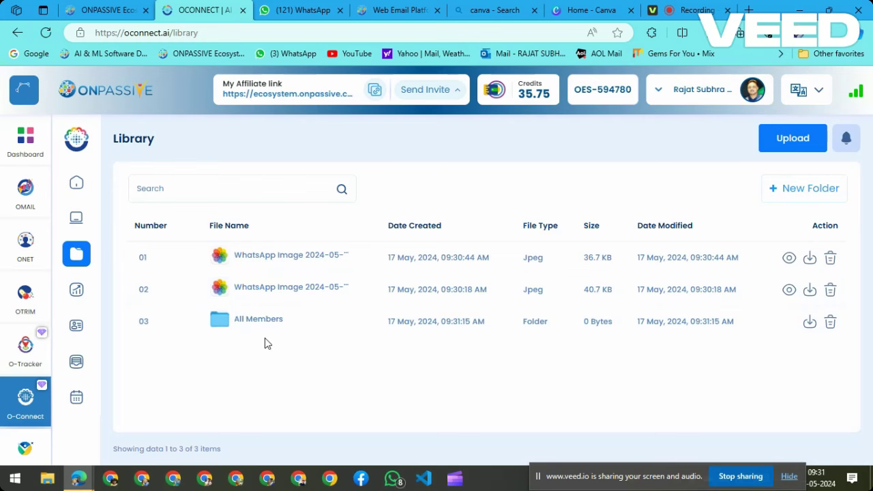
# Open the All Members folder and upload WhatsApp Image 2024-05-16 at 20.52.16 from Downloads into it
pyautogui.click(264, 321)
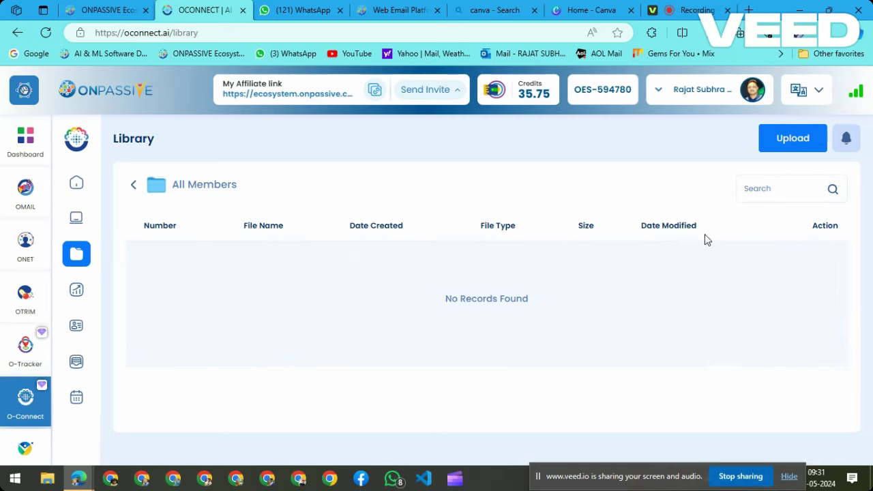
pyautogui.click(781, 140)
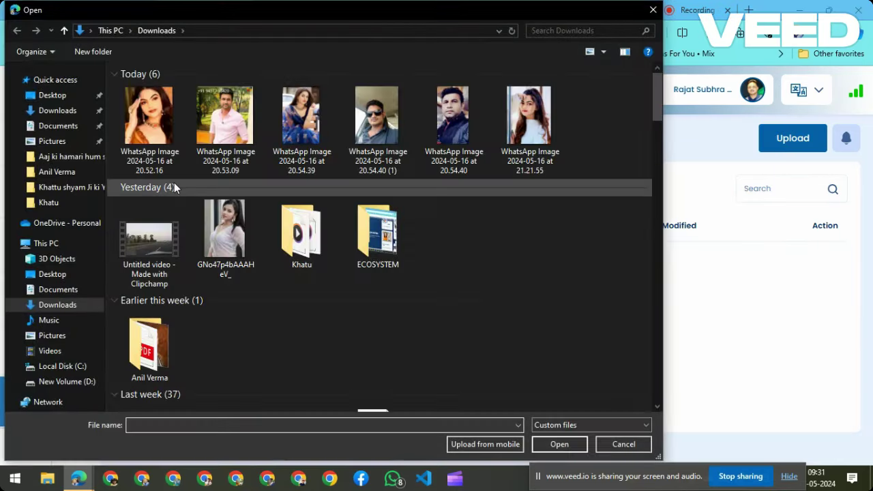
pyautogui.click(138, 124)
pyautogui.click(205, 126)
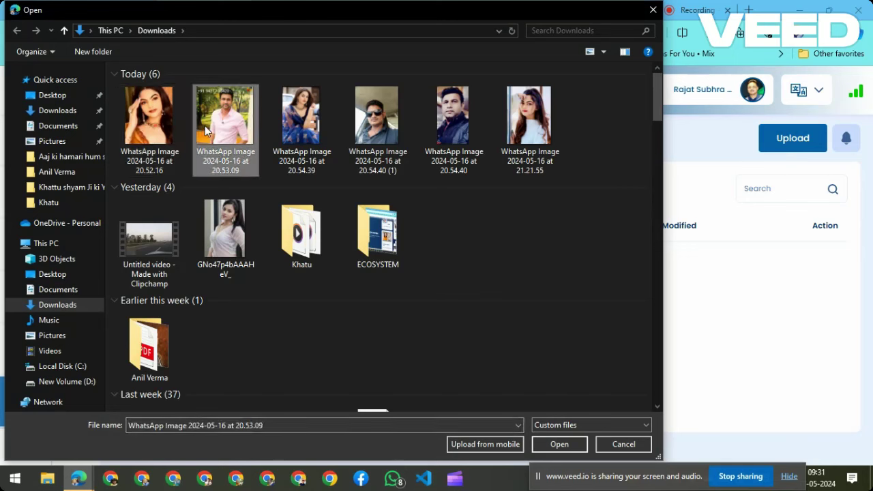
pyautogui.click(150, 127)
pyautogui.click(545, 442)
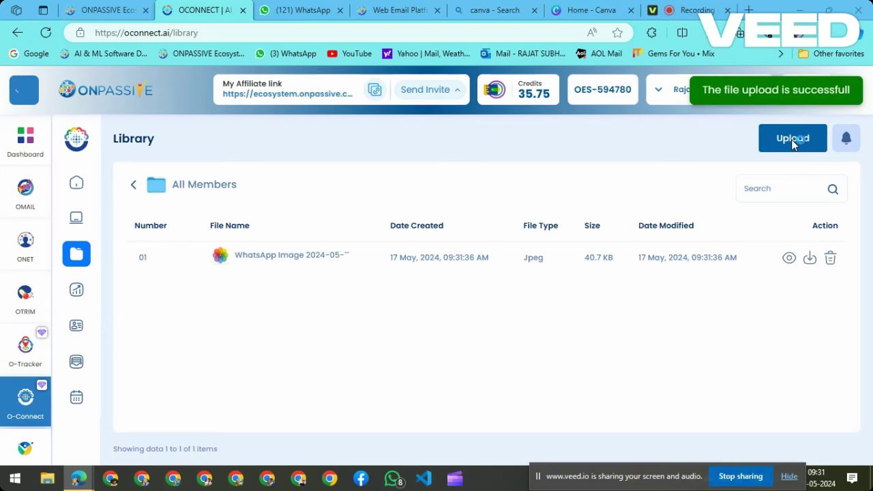
# Upload WhatsApp Image 2024-05-16 at 20.53.09 and WhatsApp Image 2024-05-16 at 20.54.39 one by one to the All Members folder
pyautogui.click(793, 139)
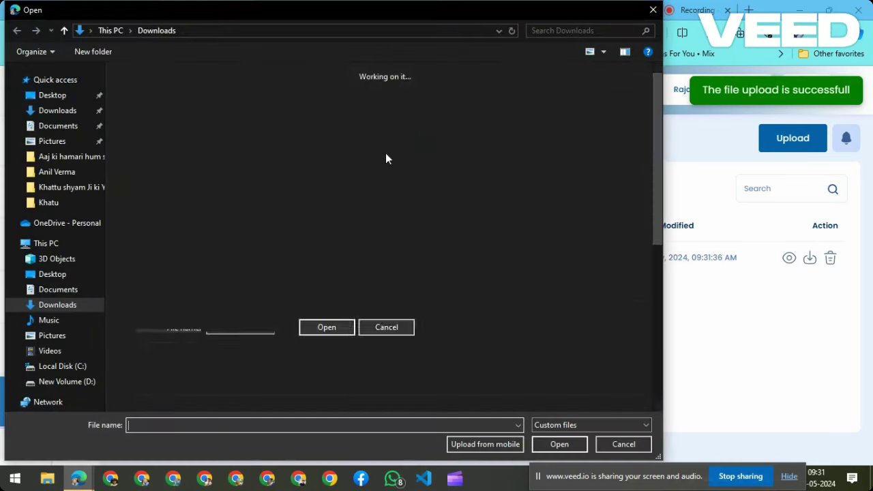
pyautogui.click(225, 130)
pyautogui.click(553, 445)
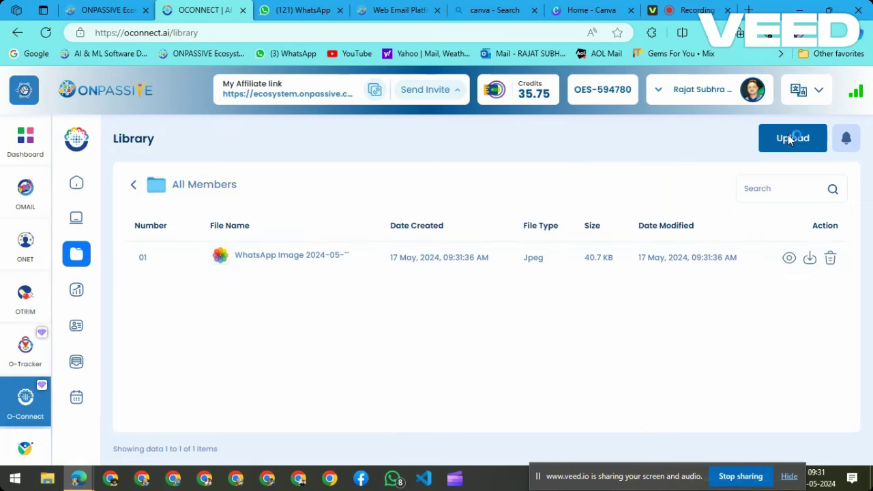
pyautogui.click(767, 137)
pyautogui.click(300, 133)
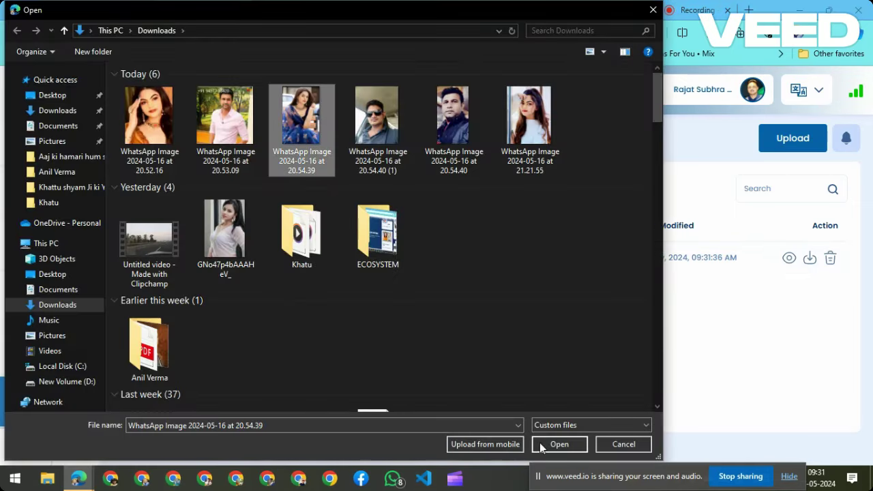
pyautogui.click(553, 445)
# Upload WhatsApp Image 2024-05-16 at 20.54.39 a second time to the All Members folder
pyautogui.click(802, 154)
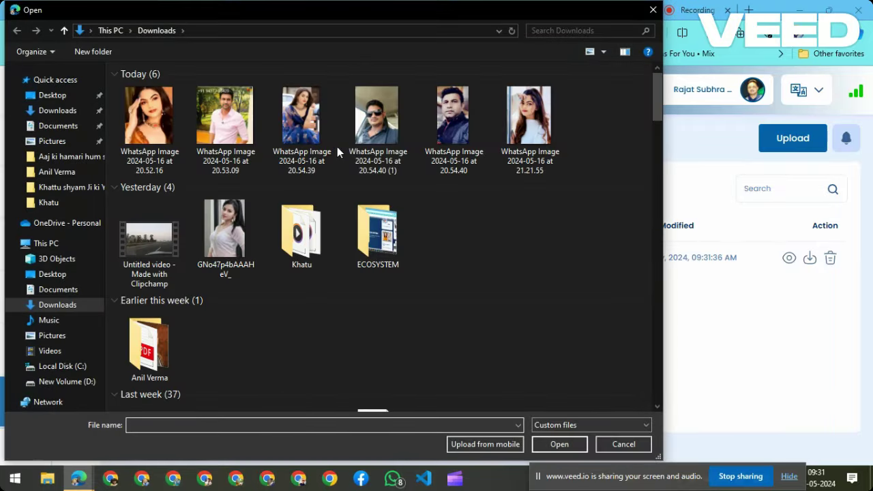
pyautogui.click(320, 140)
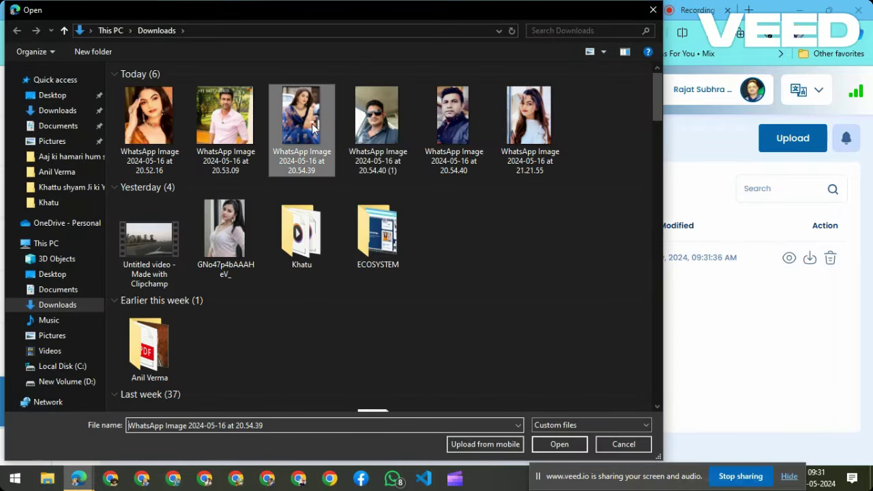
pyautogui.click(554, 442)
# Upload WhatsApp Image 2024-05-16 at 20.54.40 (1) and WhatsApp Image 2024-05-16 at 20.54.40 one by one to the All Members folder
pyautogui.click(791, 139)
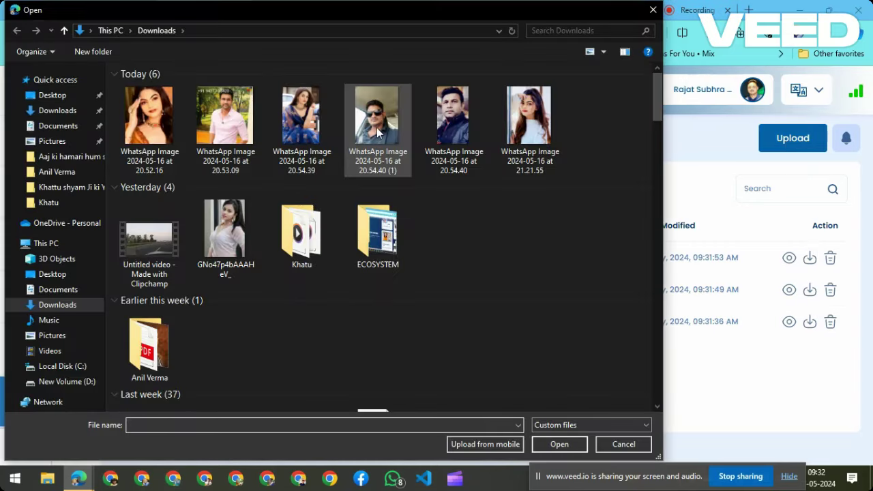
pyautogui.click(378, 133)
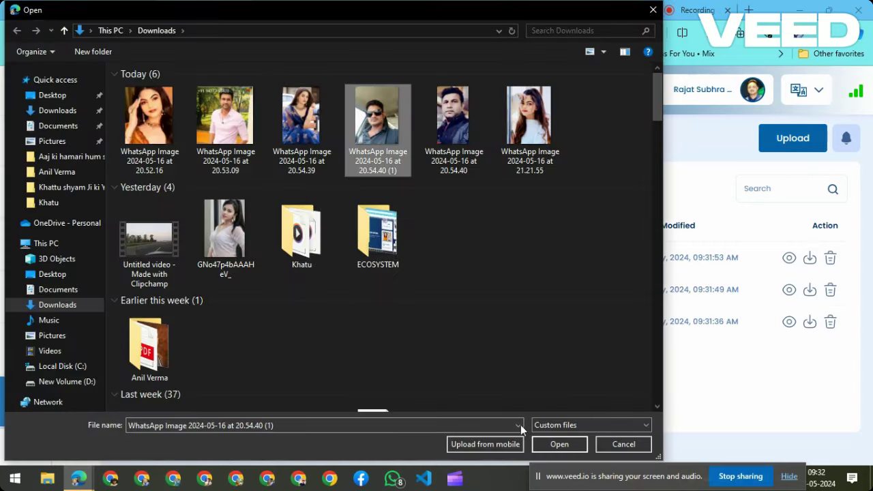
pyautogui.click(556, 445)
pyautogui.click(784, 145)
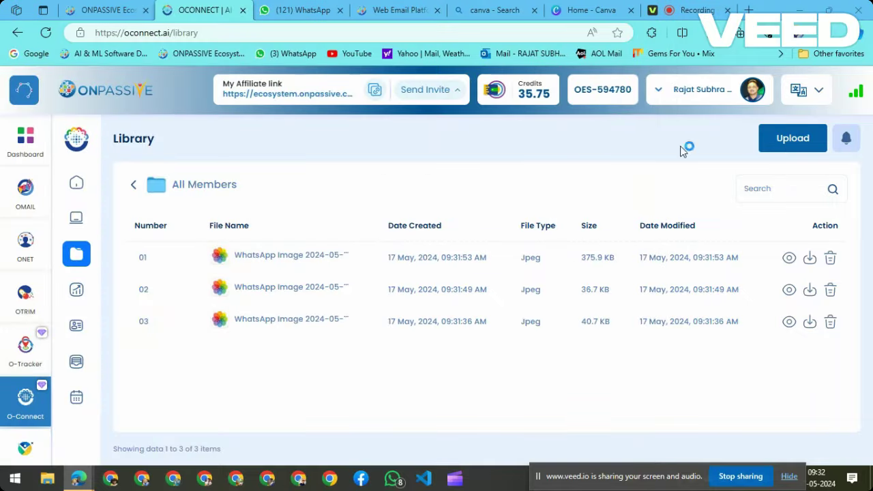
pyautogui.click(448, 122)
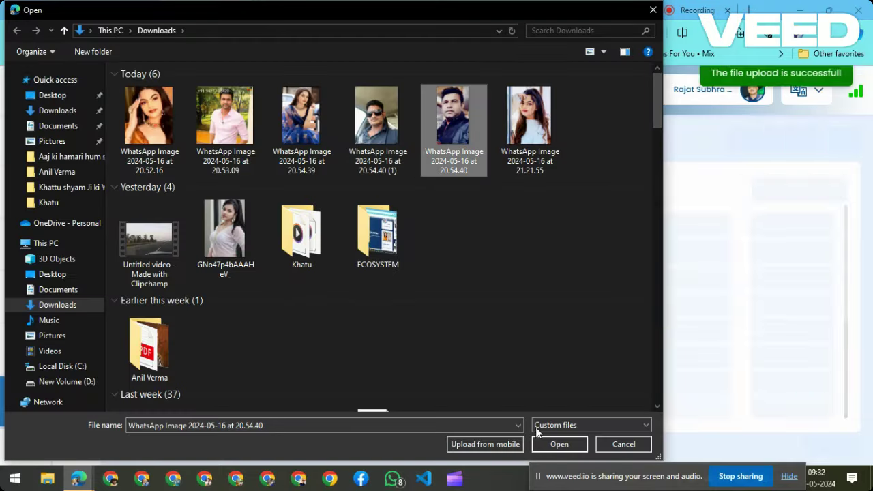
pyautogui.click(553, 441)
# Try to upload WhatsApp Image 2024-05-16 at 21.21.55 from Downloads to the All Members folder
pyautogui.click(790, 138)
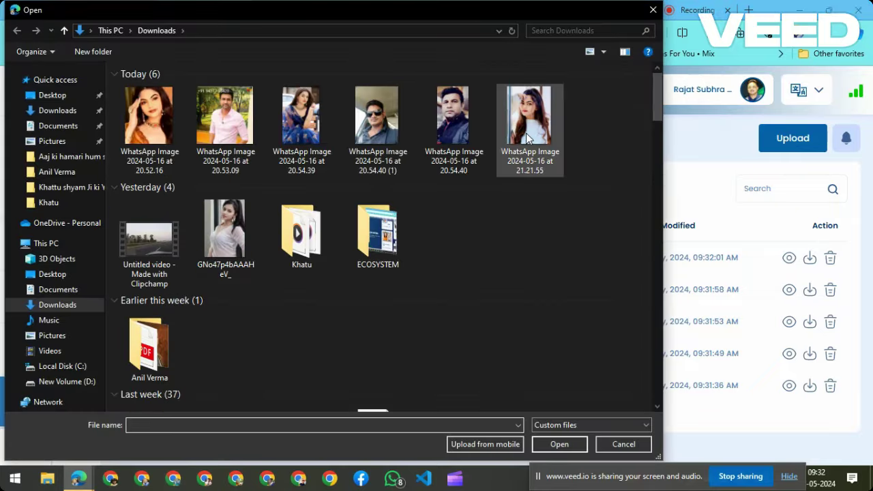
pyautogui.click(530, 123)
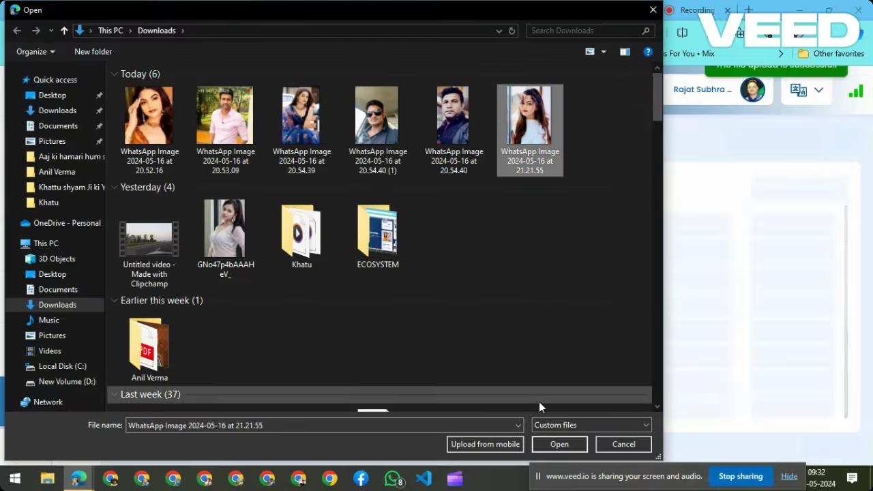
pyautogui.click(559, 444)
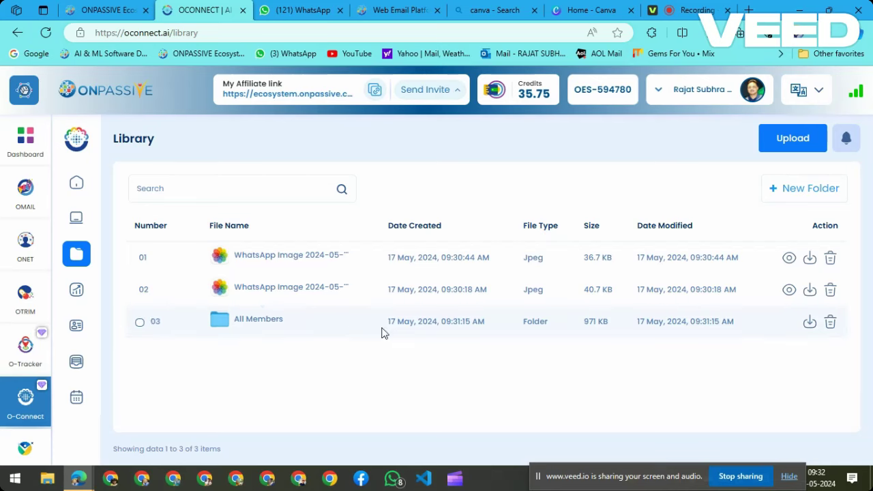
# Permanently delete the two WhatsApp images that sit outside the All Members folder in the library
pyautogui.click(829, 262)
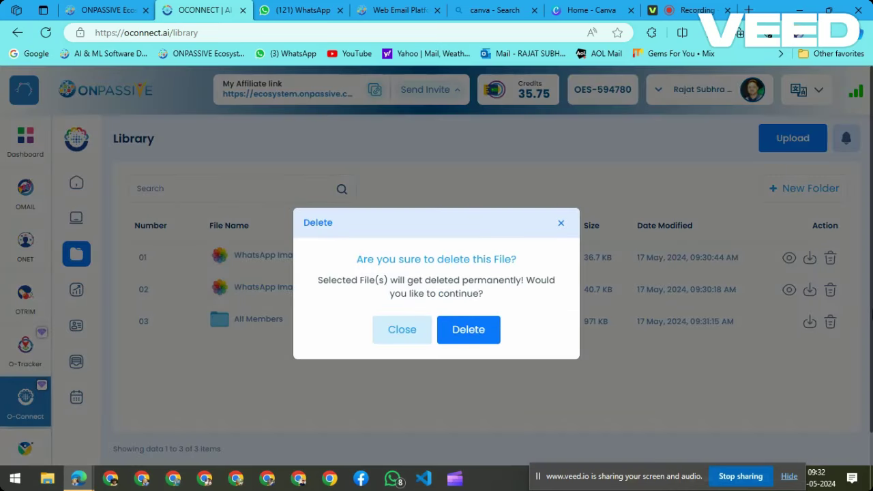
pyautogui.click(480, 329)
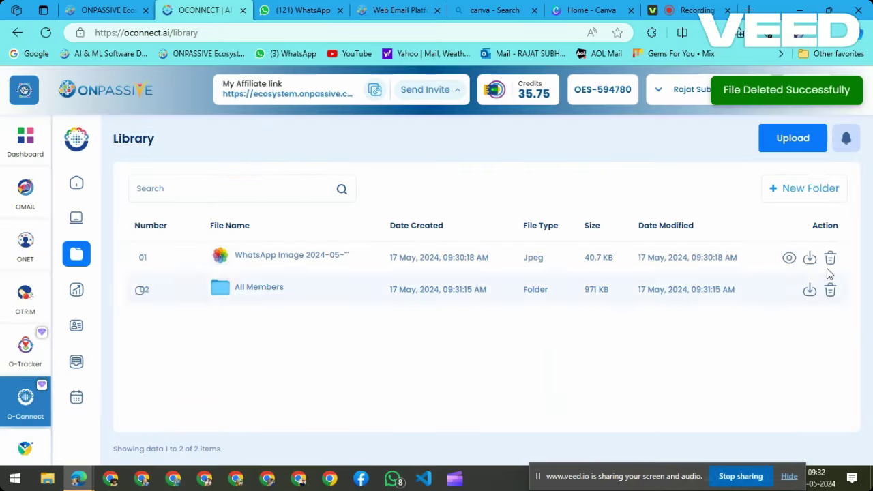
pyautogui.click(830, 263)
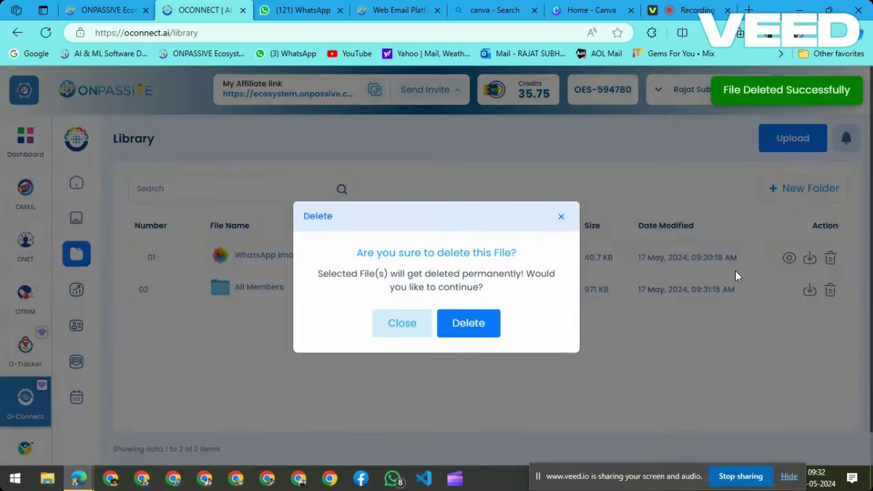
pyautogui.click(476, 329)
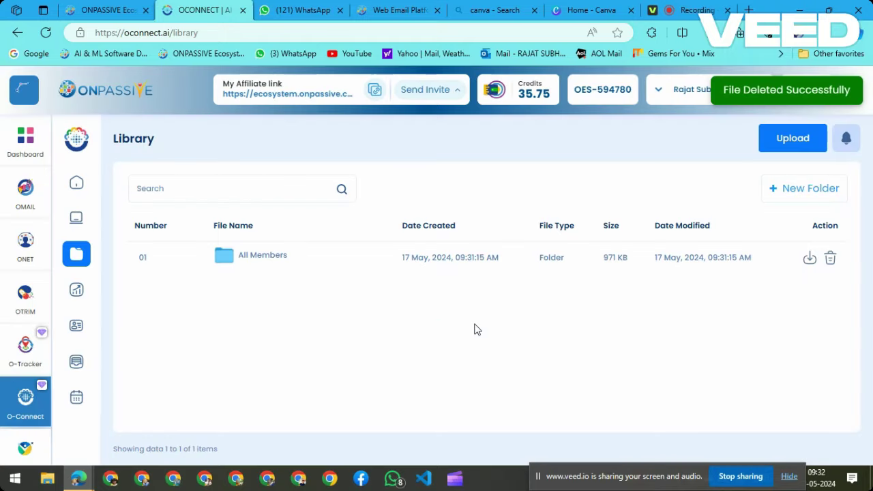
# Open the All Members folder and preview each of its five images one after another
pyautogui.click(252, 260)
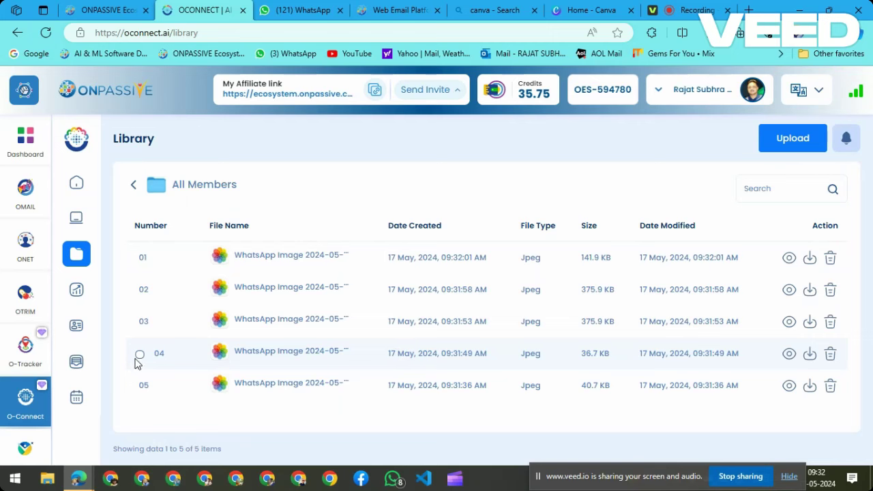
pyautogui.click(789, 258)
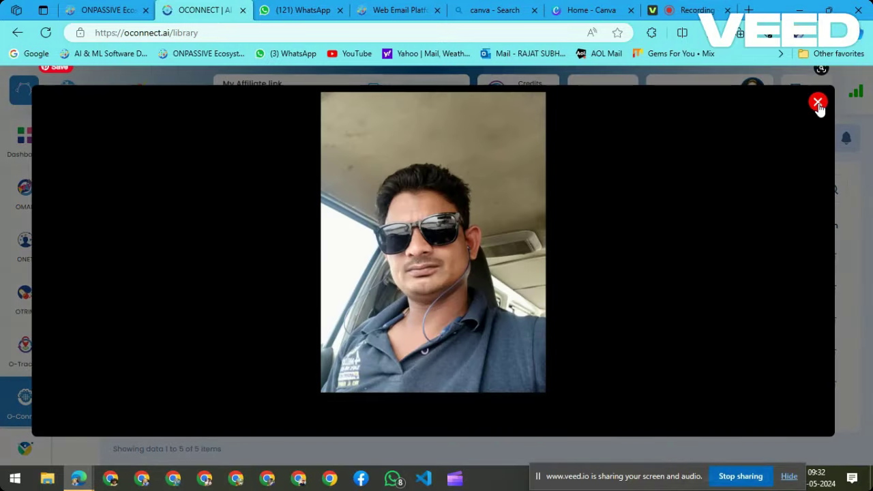
pyautogui.click(818, 102)
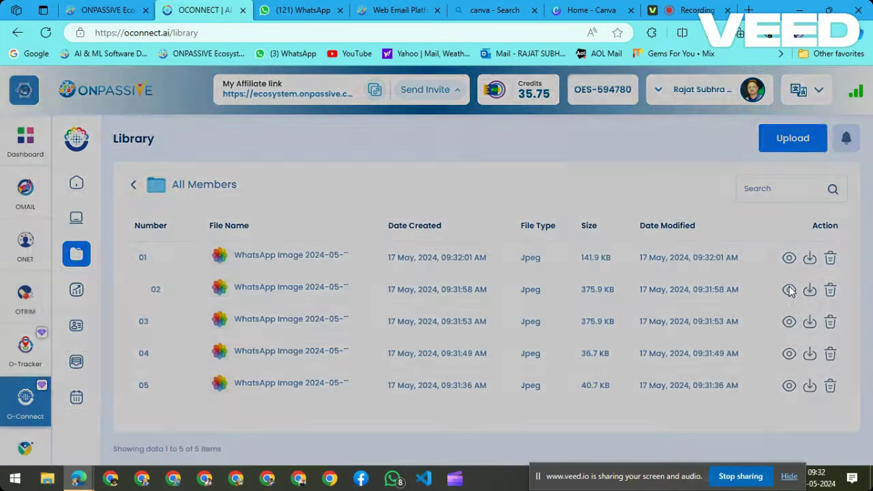
pyautogui.click(789, 290)
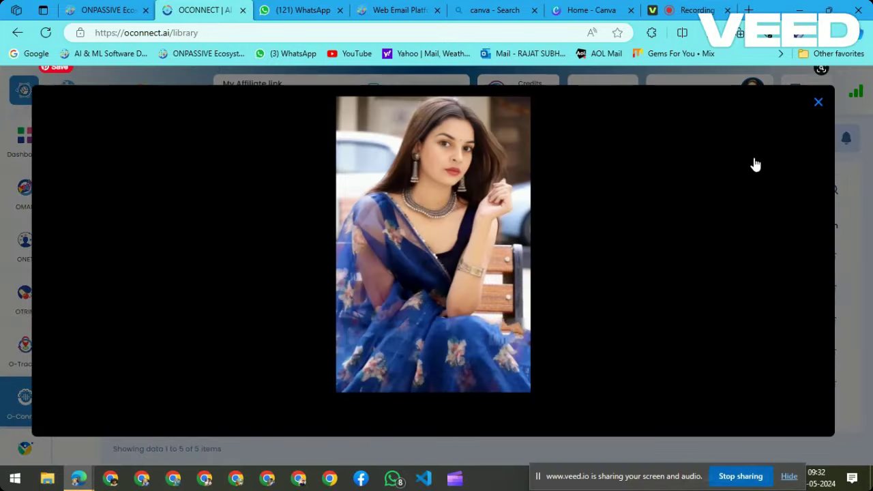
pyautogui.click(817, 103)
pyautogui.click(789, 319)
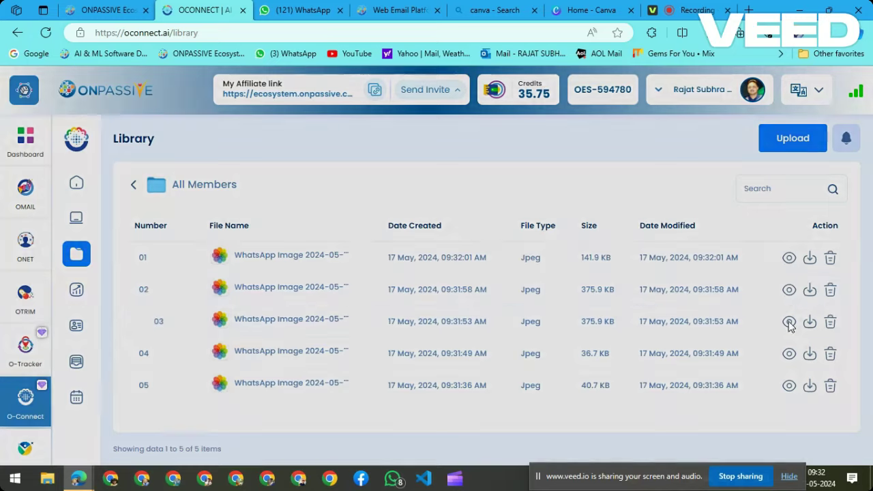
pyautogui.click(818, 103)
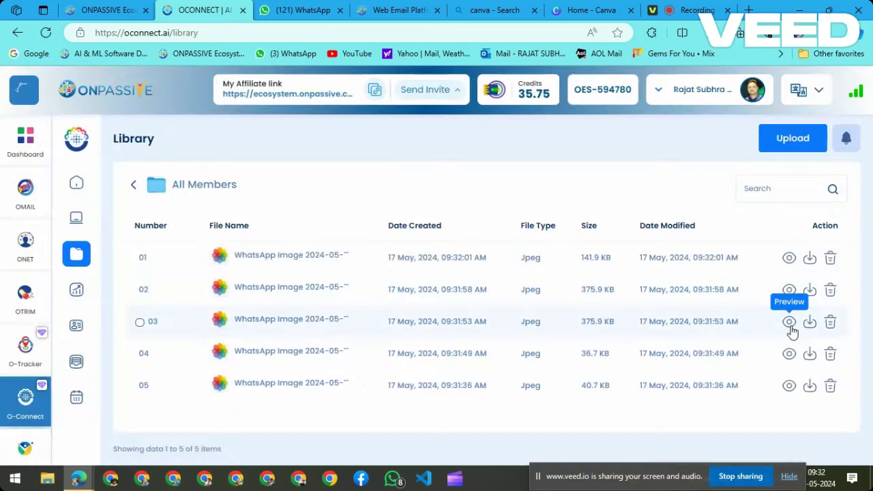
pyautogui.click(789, 353)
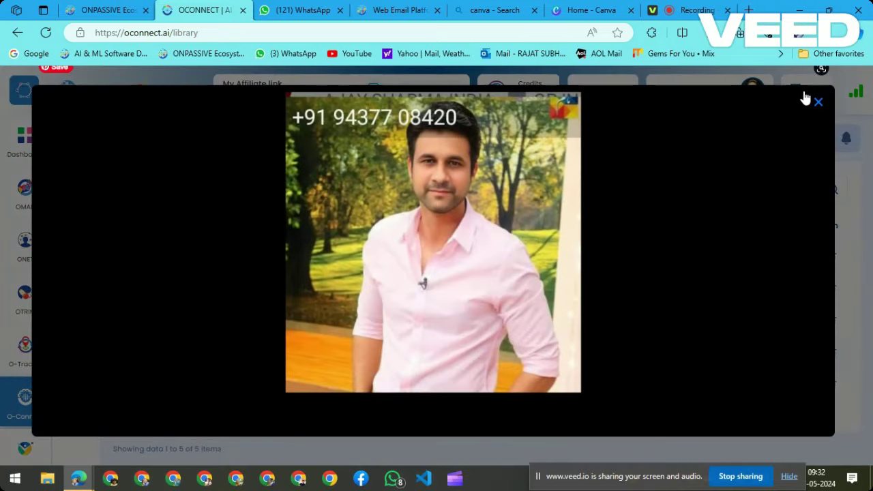
pyautogui.click(818, 100)
pyautogui.click(791, 386)
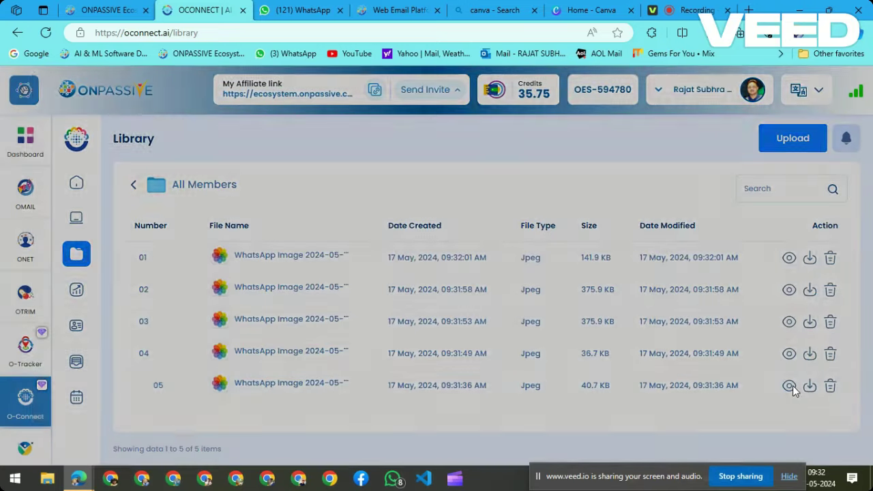
pyautogui.click(817, 102)
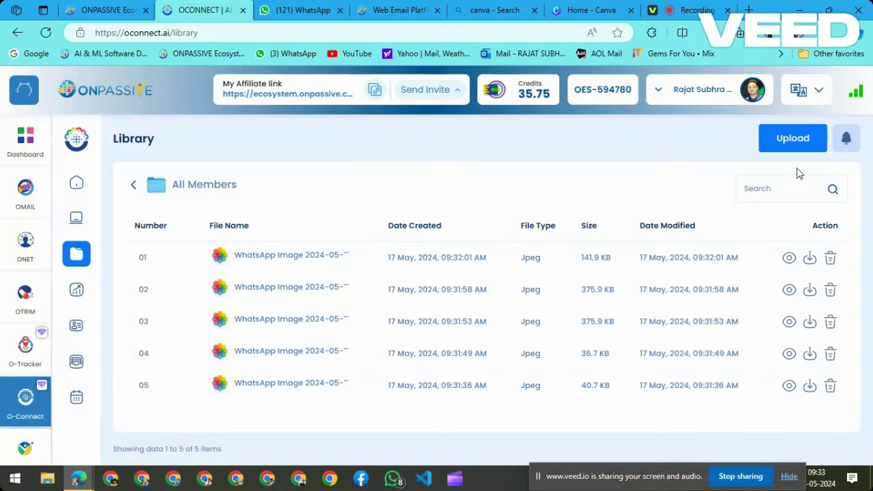
# Try to upload WhatsApp Image 2024-05-16 at 20.54.40 from Downloads to the All Members folder
pyautogui.click(786, 142)
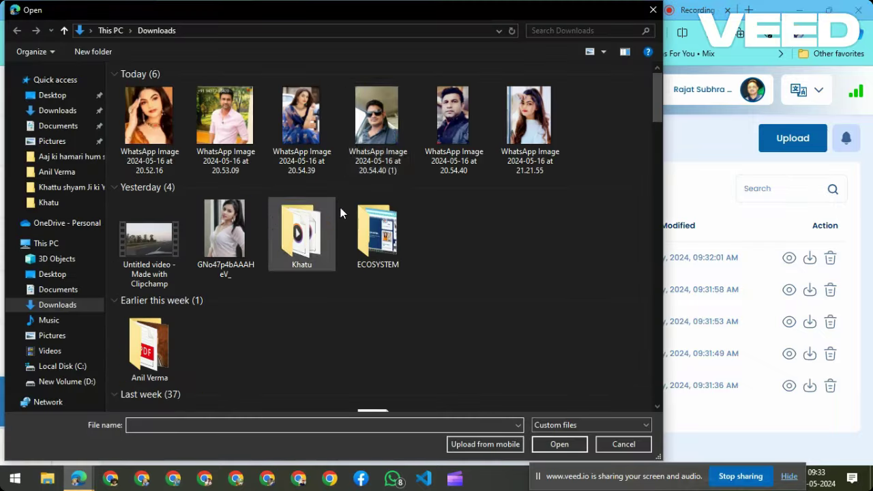
pyautogui.click(453, 134)
pyautogui.click(564, 443)
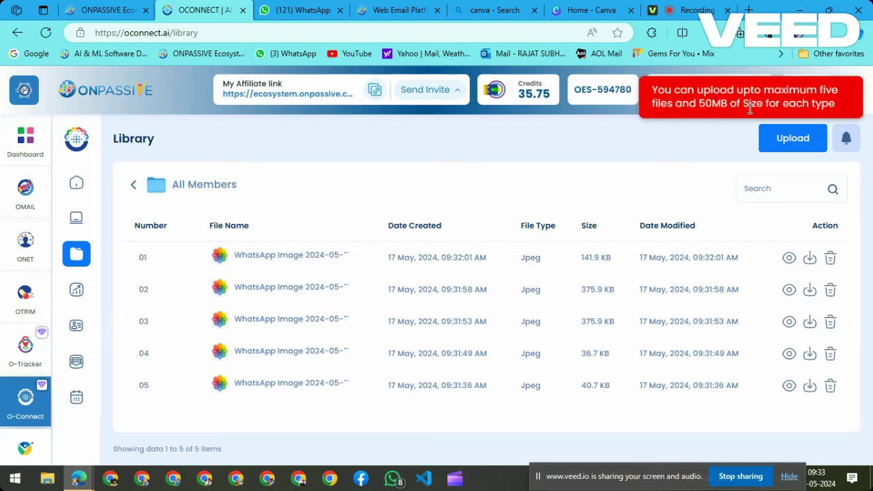
# Compare the previews of the two 375.9 KB images in All Members and delete the duplicate created at 09:31:53 AM
pyautogui.click(789, 290)
pyautogui.click(818, 89)
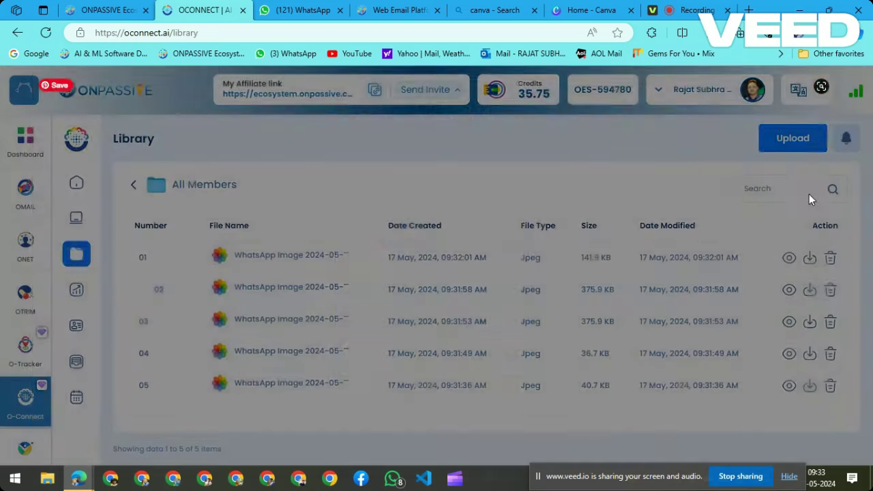
pyautogui.click(789, 291)
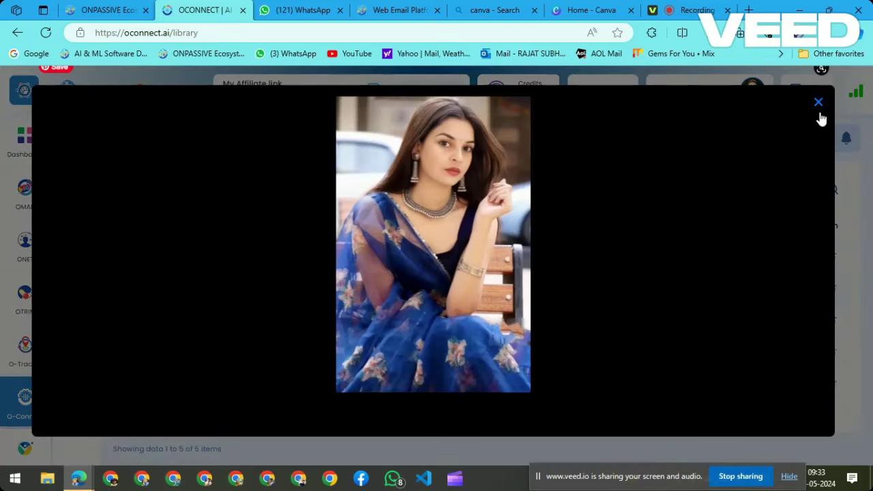
pyautogui.click(817, 103)
pyautogui.click(788, 322)
pyautogui.click(817, 103)
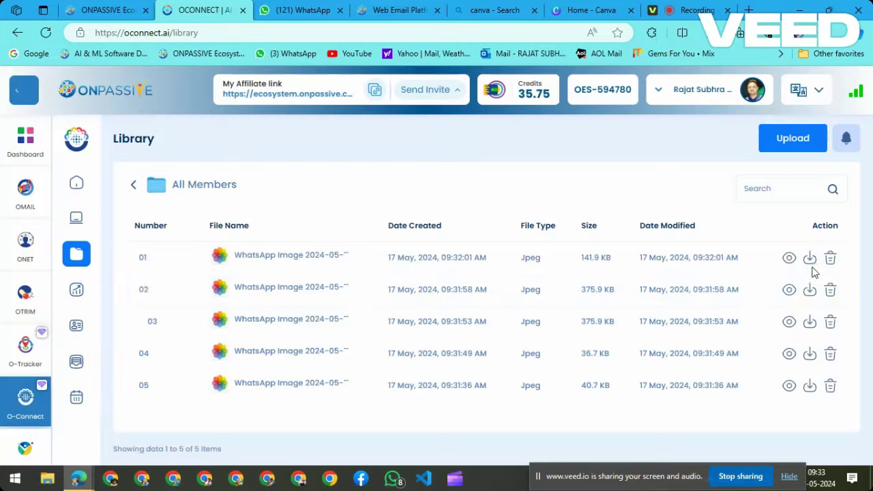
pyautogui.click(830, 322)
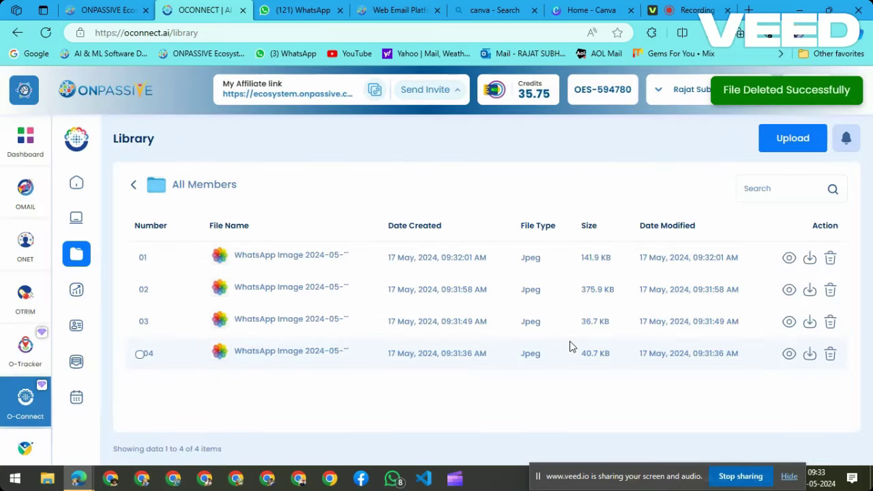
# Upload WhatsApp Image 2024-05-16 at 20.54.40 from Downloads into the freed slot of the All Members folder
pyautogui.click(791, 139)
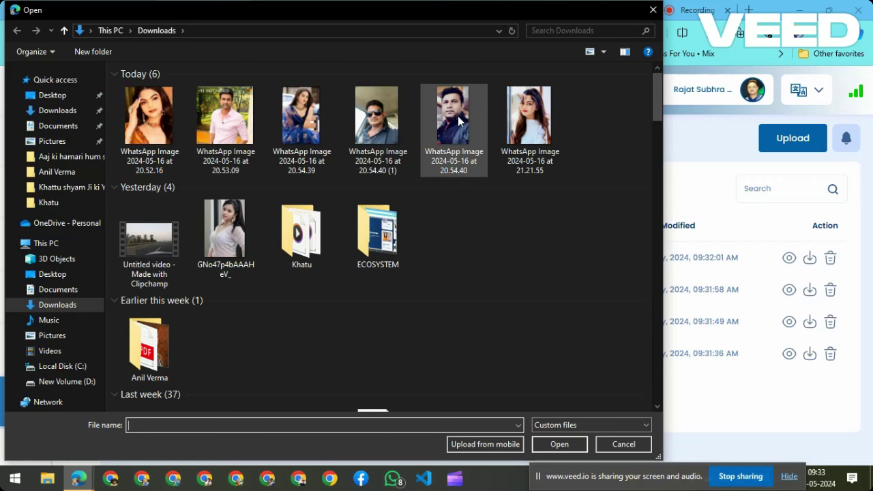
pyautogui.click(455, 145)
pyautogui.click(559, 444)
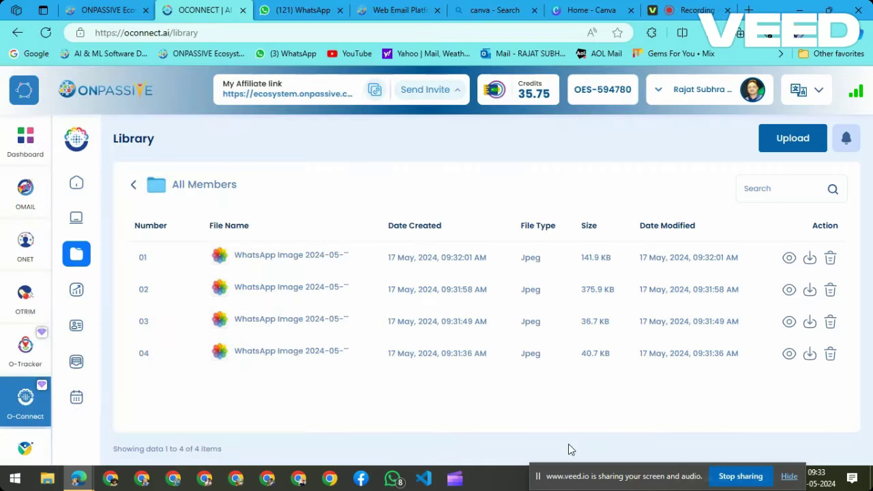
# Preview WhatsApp Image 2024-05-16 at 20.52.16, open its visual search, and close both views
pyautogui.click(789, 354)
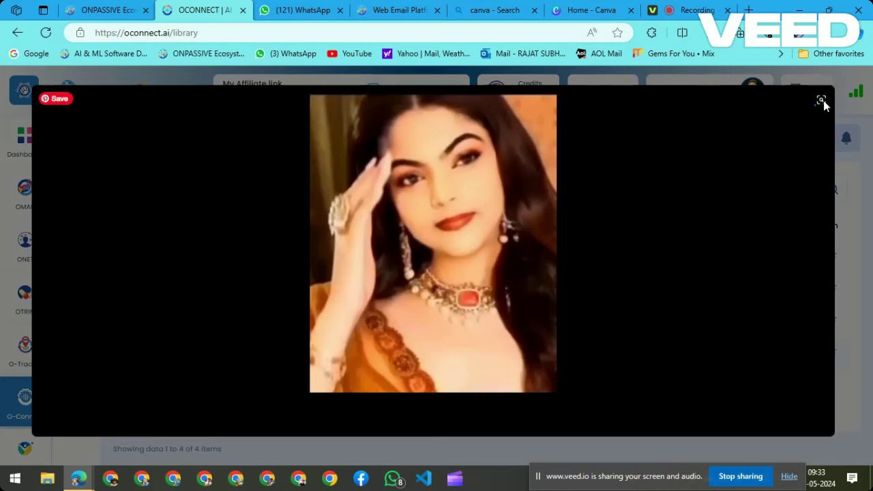
pyautogui.click(822, 100)
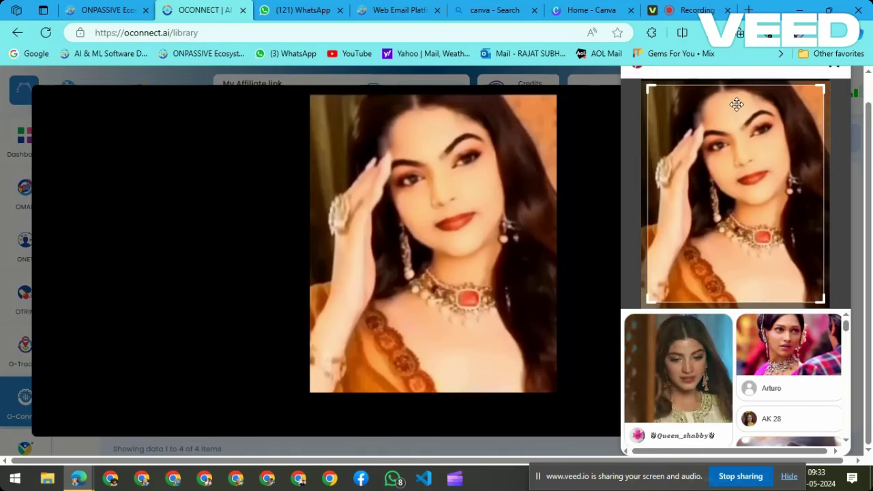
pyautogui.click(273, 247)
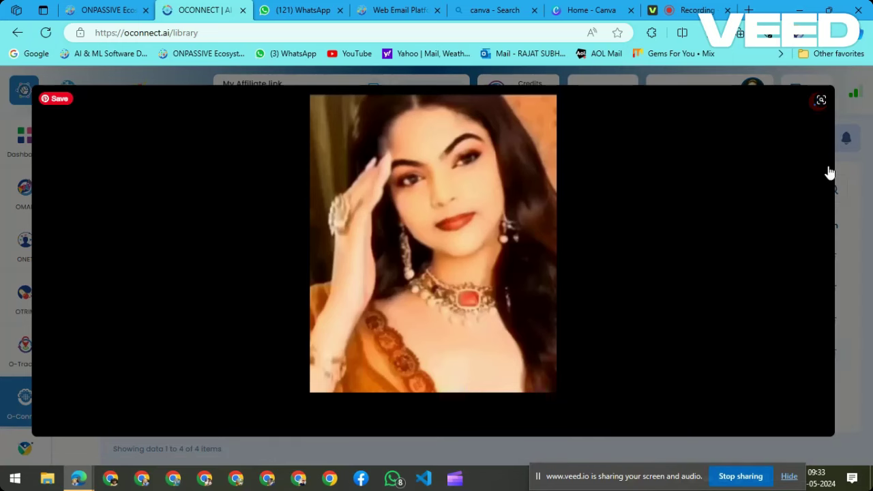
pyautogui.click(818, 101)
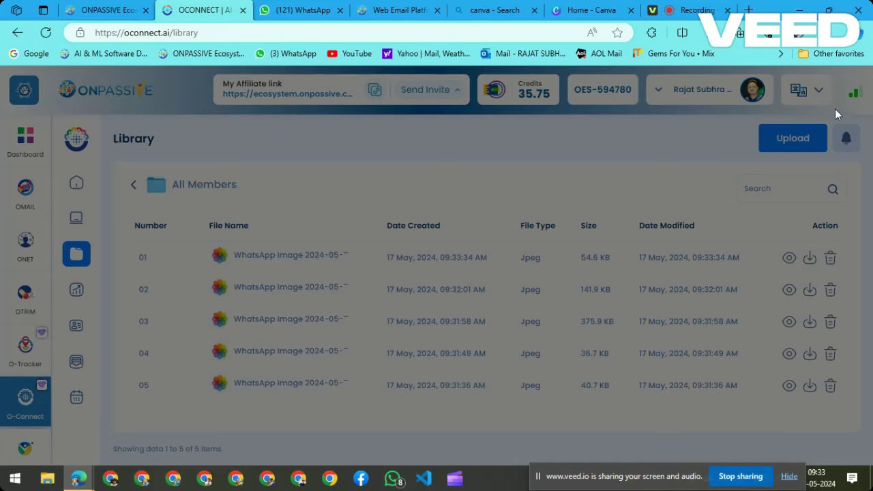
# Close the current O-Connect tab and reopen O-Connect from the ONPASSIVE Ecosystem tab
pyautogui.click(296, 11)
pyautogui.click(205, 10)
pyautogui.click(242, 10)
pyautogui.click(102, 10)
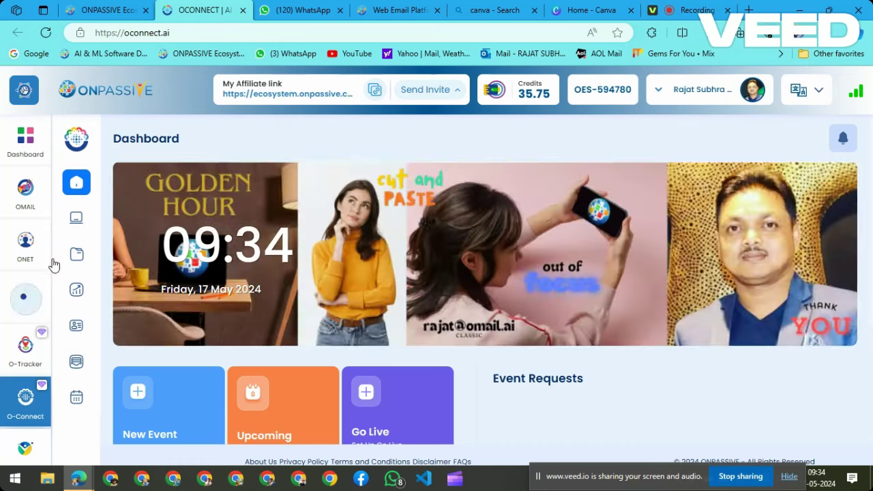
# Review the files in the library's All Members folder and return to the O-Connect dashboard
pyautogui.click(75, 254)
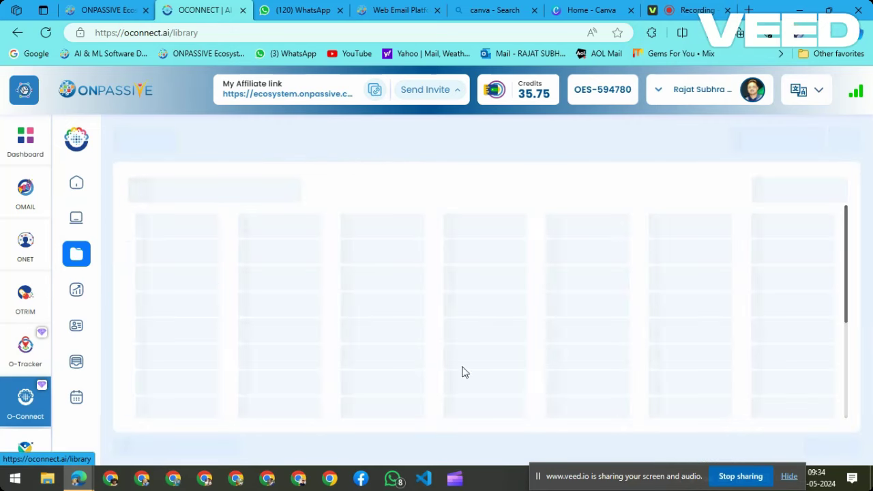
pyautogui.click(282, 257)
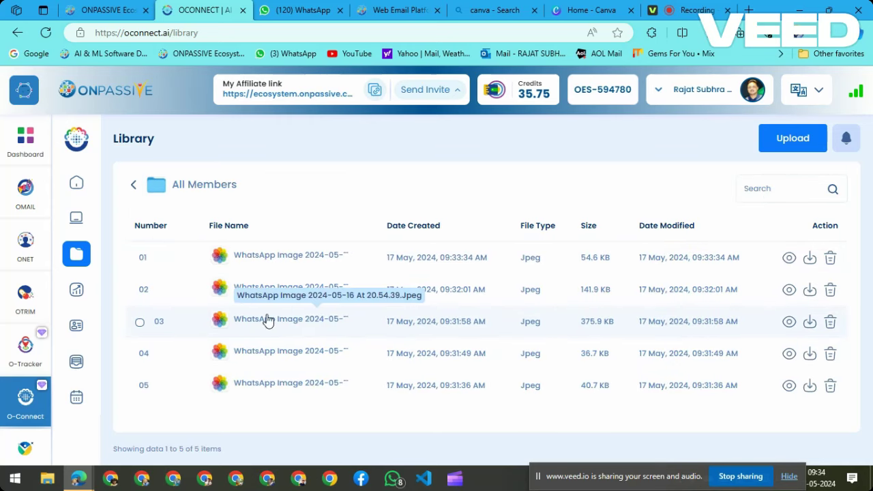
pyautogui.click(75, 182)
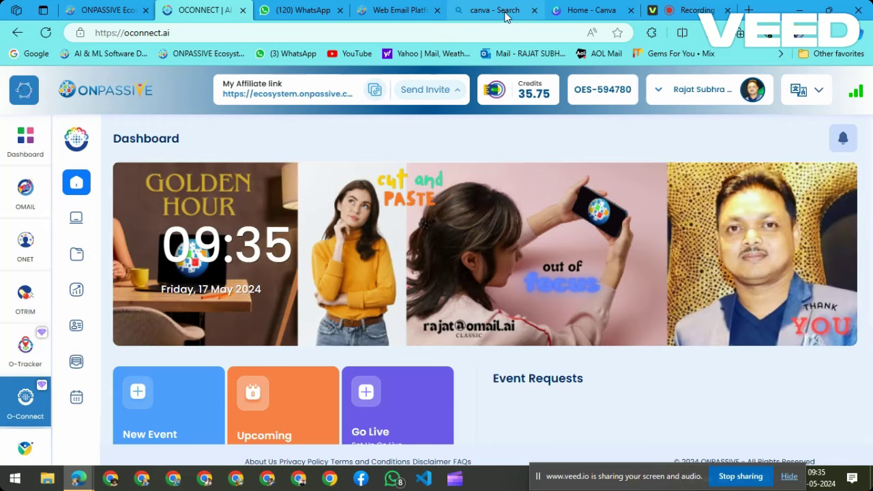
# Switch to Canva and look through the recent designs on its home page, such as the YouTube thumbnails
pyautogui.click(505, 13)
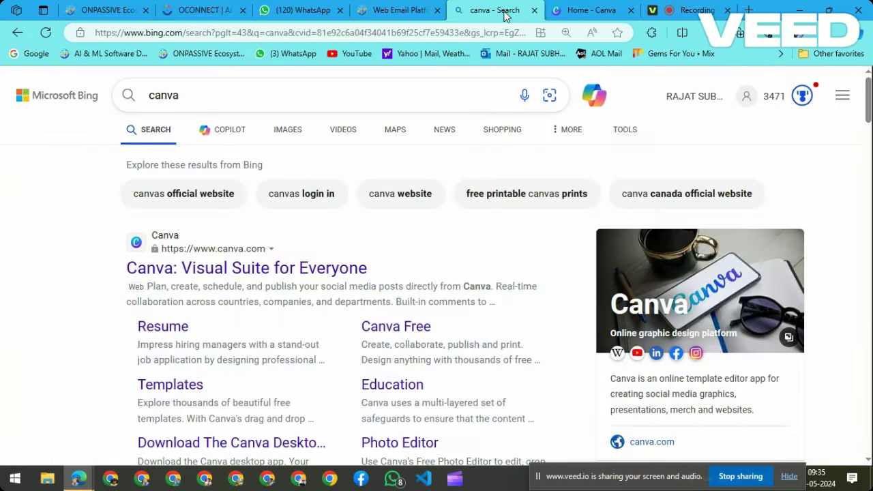
pyautogui.click(586, 13)
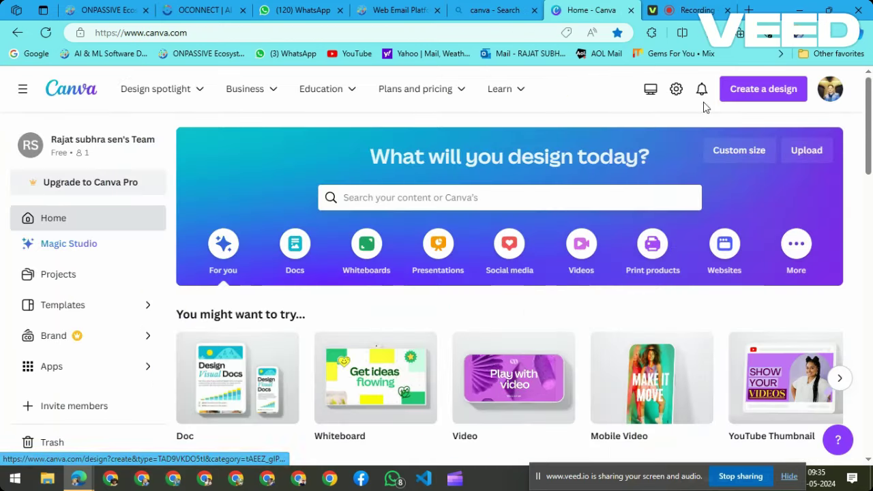
pyautogui.scroll(-6, 597, 368)
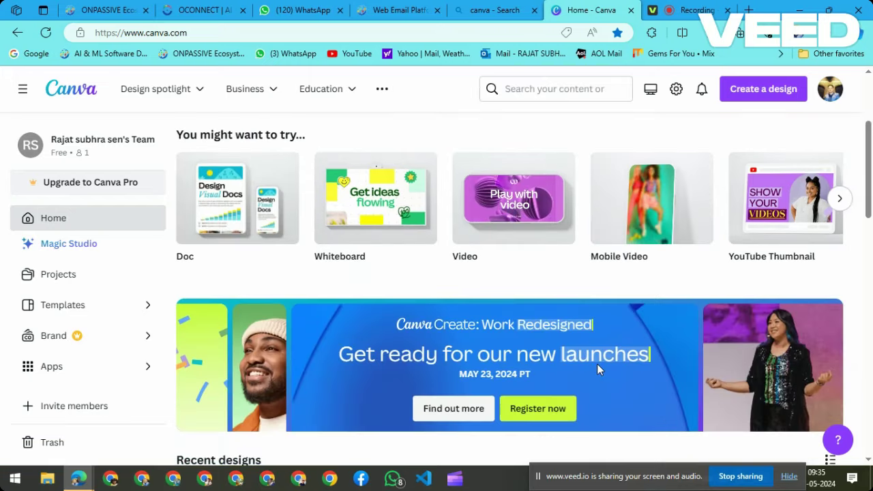
pyautogui.scroll(-2, 596, 368)
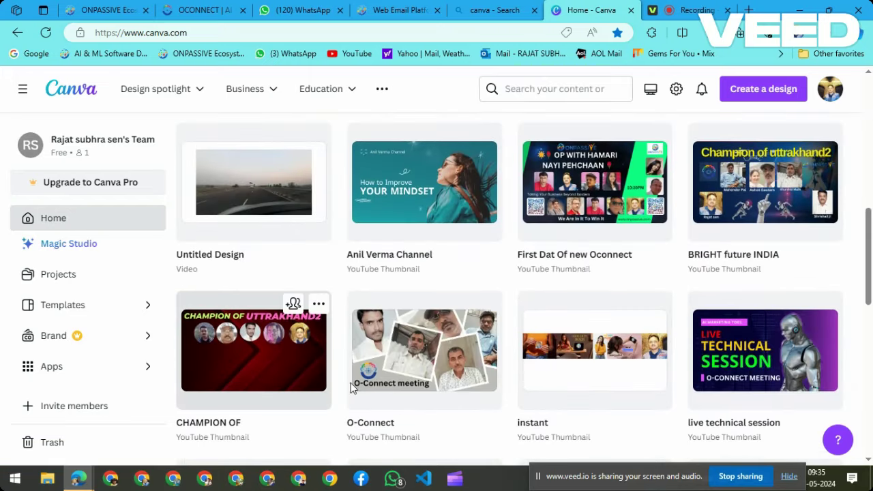
pyautogui.scroll(-3, 697, 373)
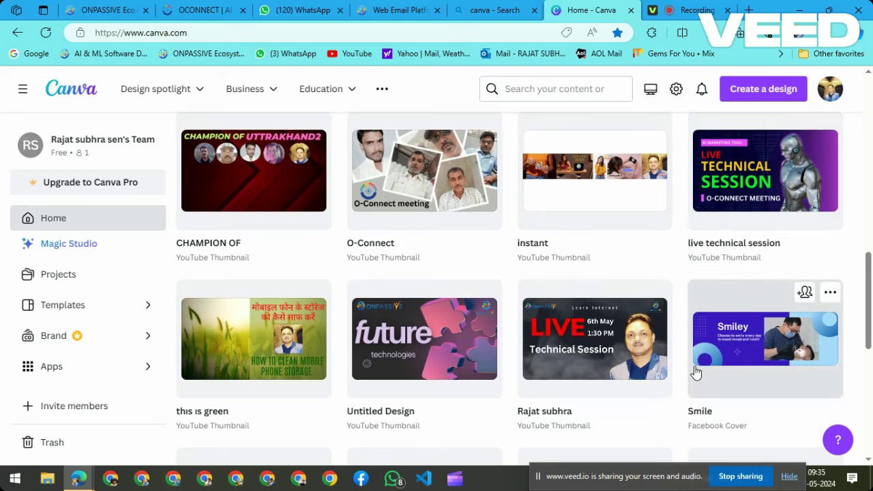
pyautogui.scroll(-3, 505, 356)
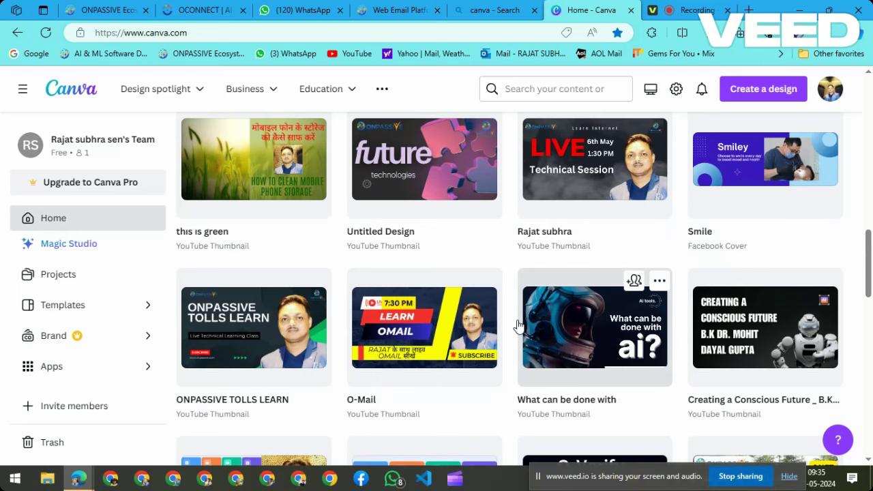
pyautogui.scroll(-3, 507, 360)
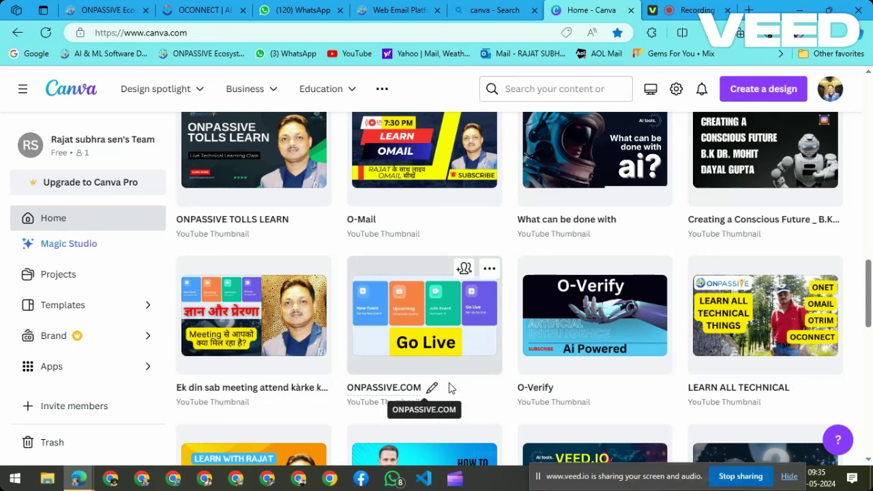
pyautogui.scroll(4, 448, 388)
pyautogui.scroll(3, 449, 388)
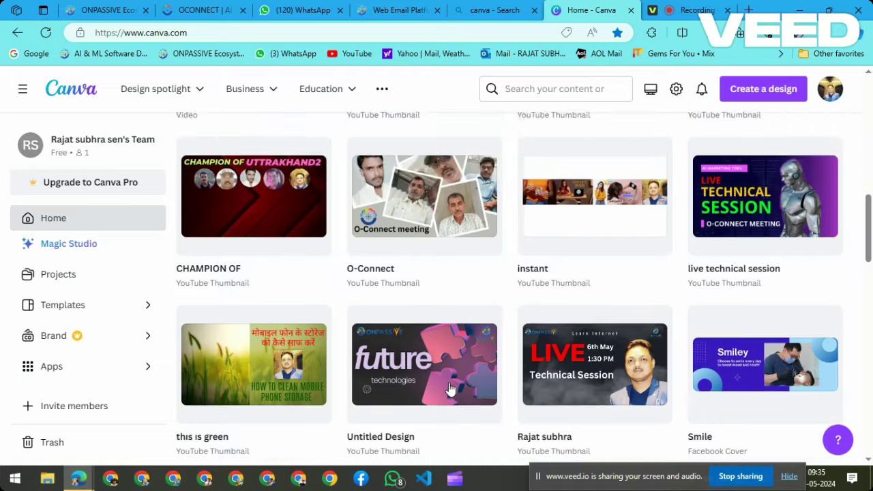